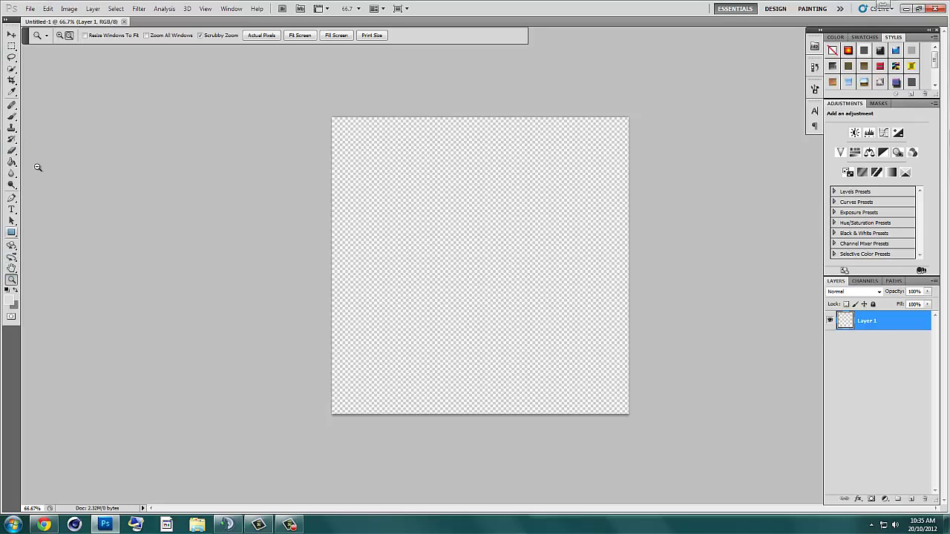
- Make a large circular selection on the empty canvas with the Elliptical Marquee Tool
{"action": "left_click", "coordinate": [12, 47]}
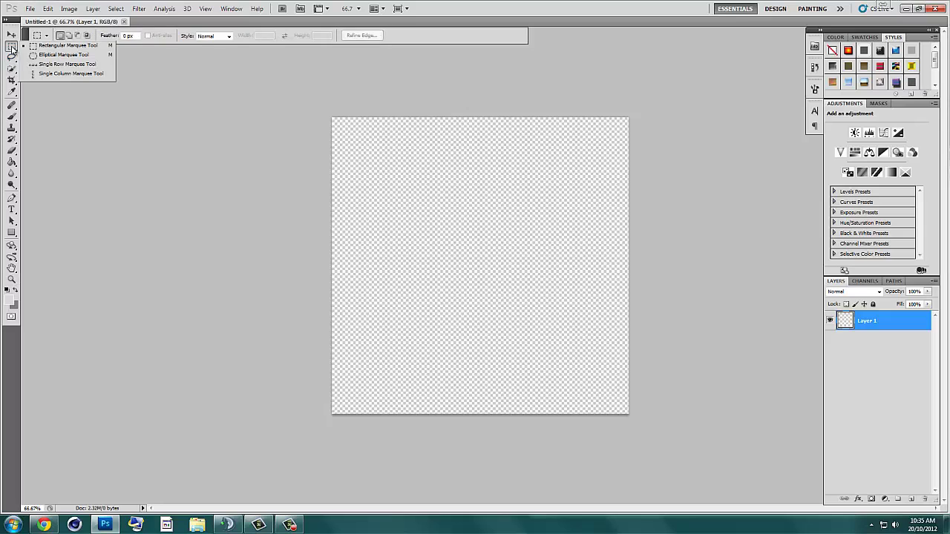
{"action": "left_click", "coordinate": [44, 56]}
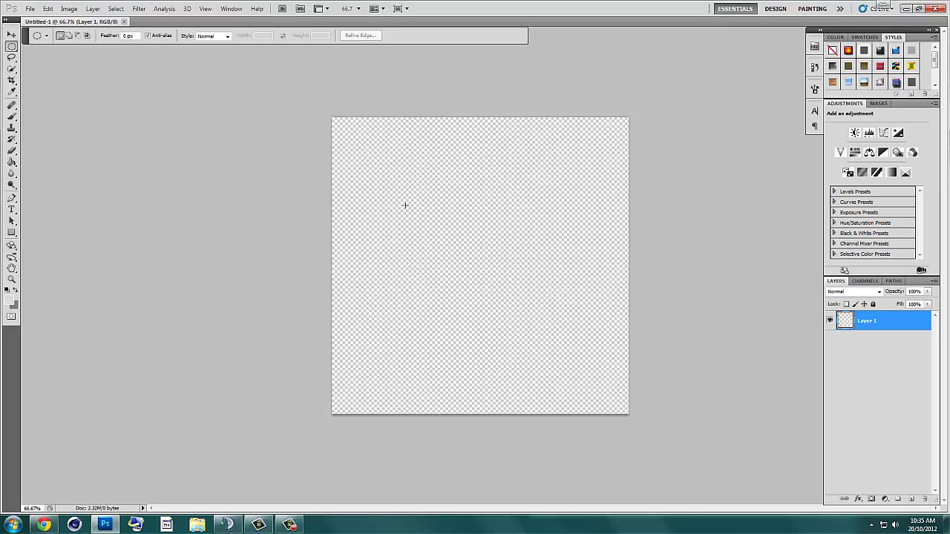
{"action": "left_click_drag", "start_coordinate": [402, 188], "coordinate": [430, 219]}
{"action": "left_click_drag", "start_coordinate": [464, 271], "coordinate": [621, 454]}
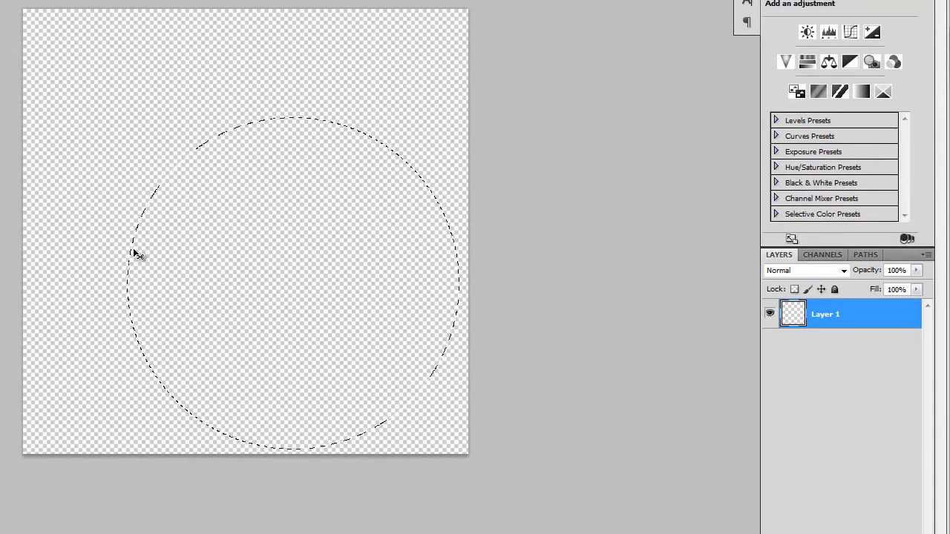
- Add a new empty layer with default settings above Layer 1, and make Layer 1 active again
{"action": "key", "text": "ctrl+shift+n"}
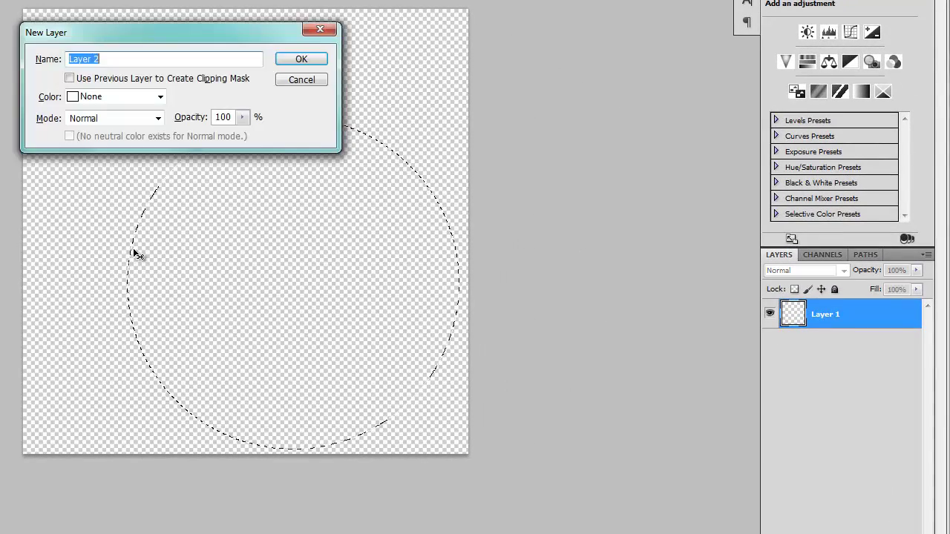
{"action": "key", "text": "Return"}
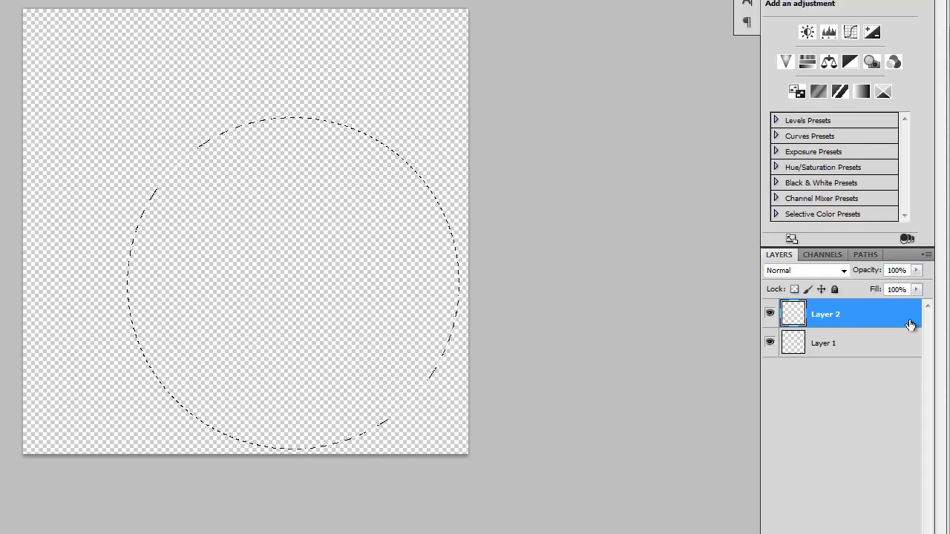
{"action": "left_click", "coordinate": [844, 352]}
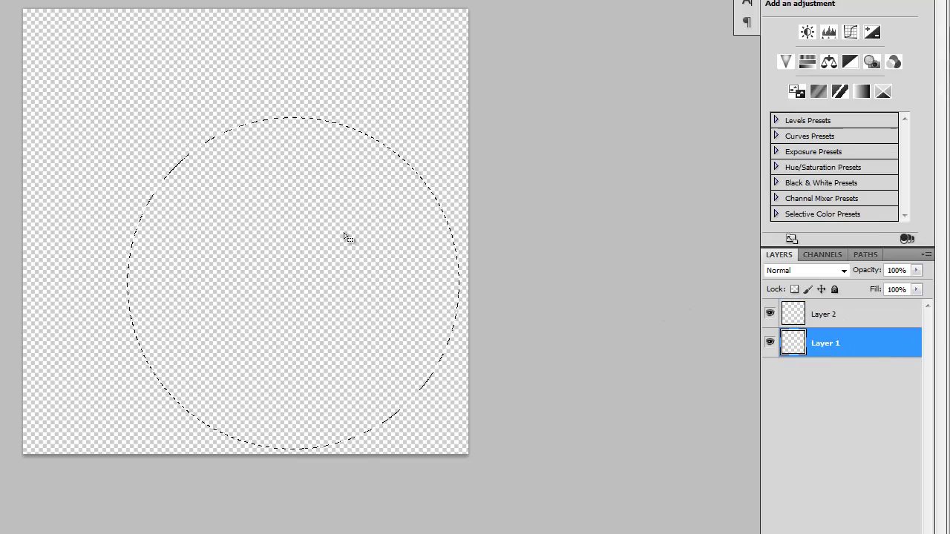
- Fill the circular selection on Layer 1 with white at 100% opacity in Normal mode, and deselect it
{"action": "right_click", "coordinate": [238, 218]}
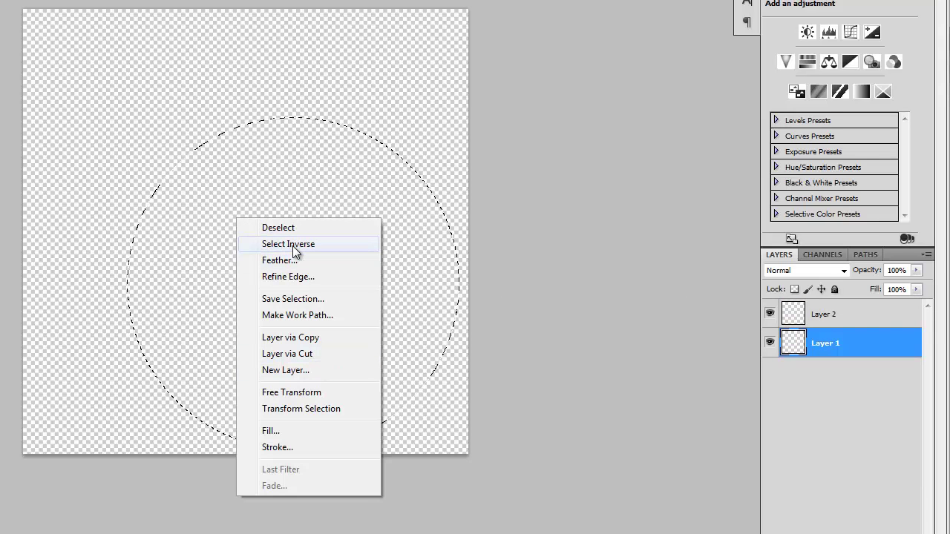
{"action": "left_click", "coordinate": [270, 431]}
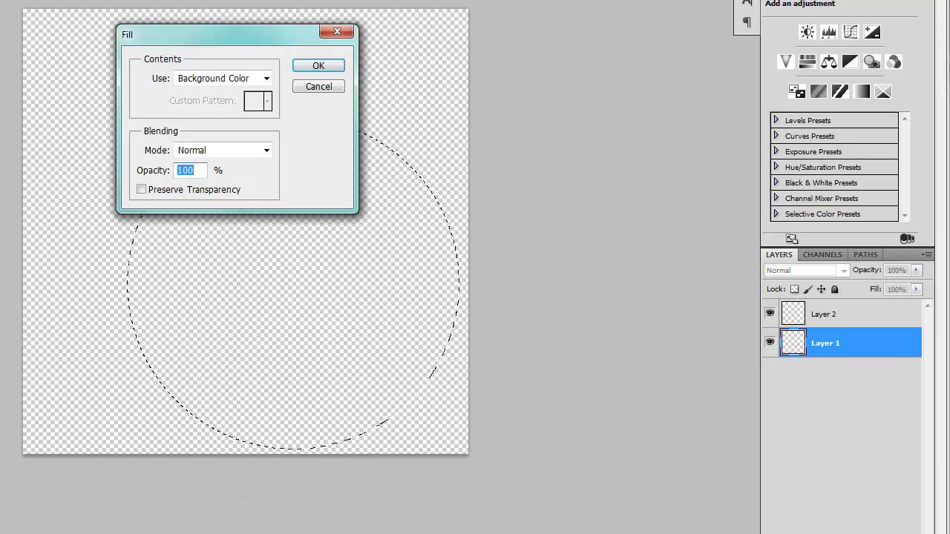
{"action": "left_click", "coordinate": [268, 81]}
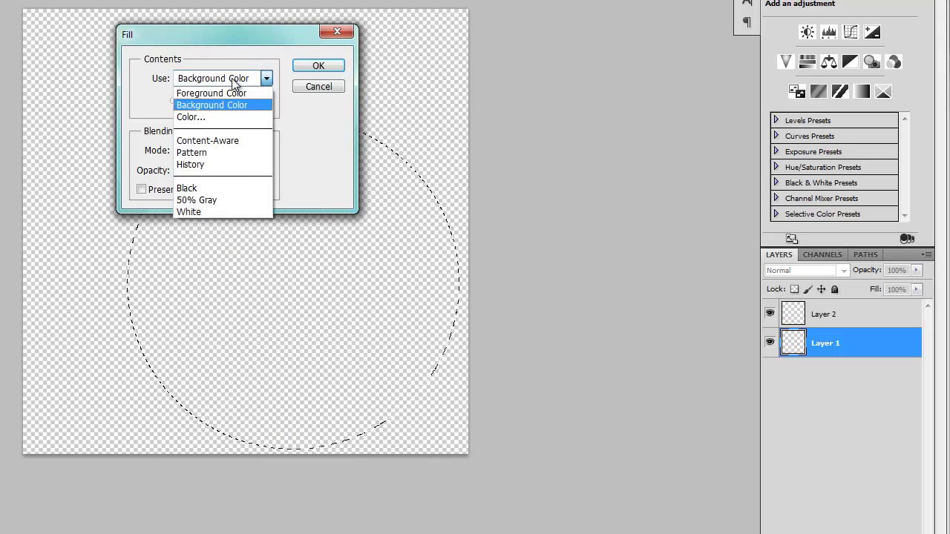
{"action": "left_click", "coordinate": [220, 121]}
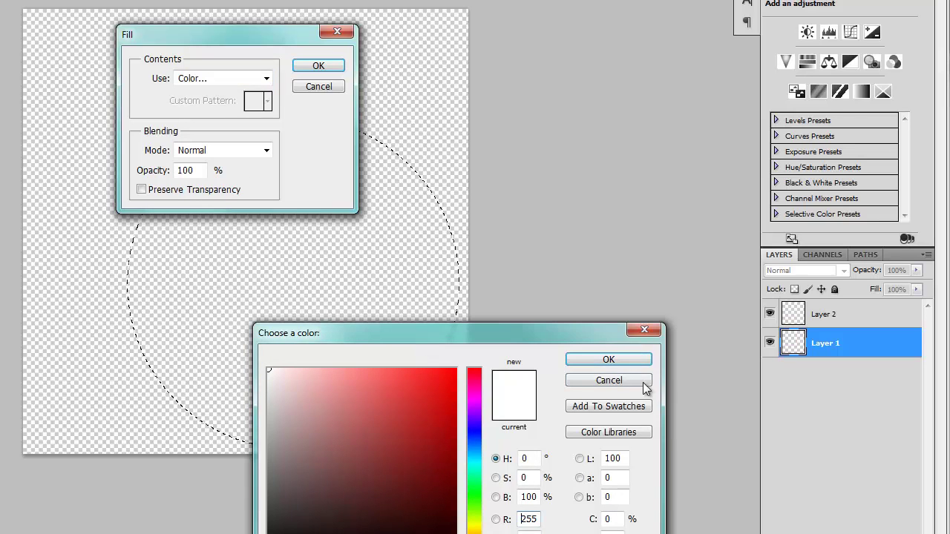
{"action": "left_click", "coordinate": [630, 363]}
{"action": "left_click", "coordinate": [319, 66]}
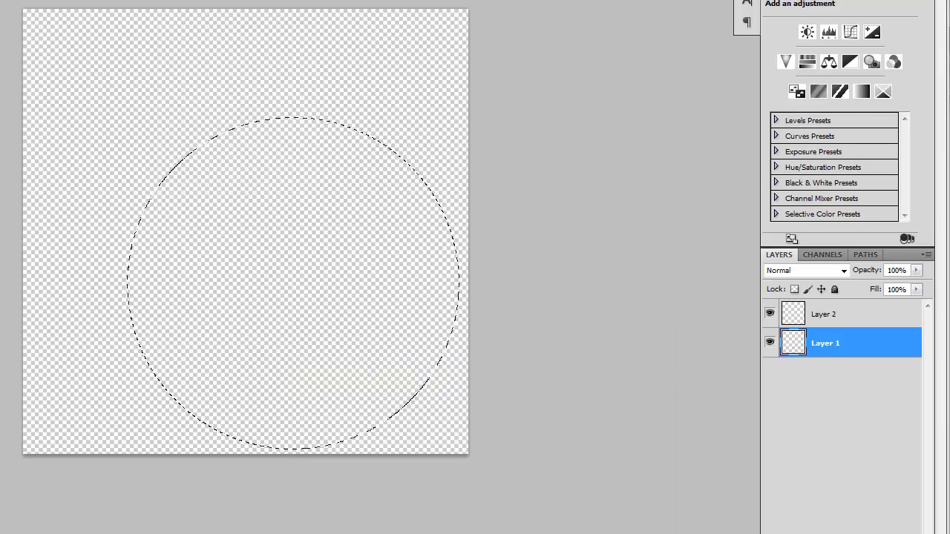
{"action": "key", "text": "ctrl+d"}
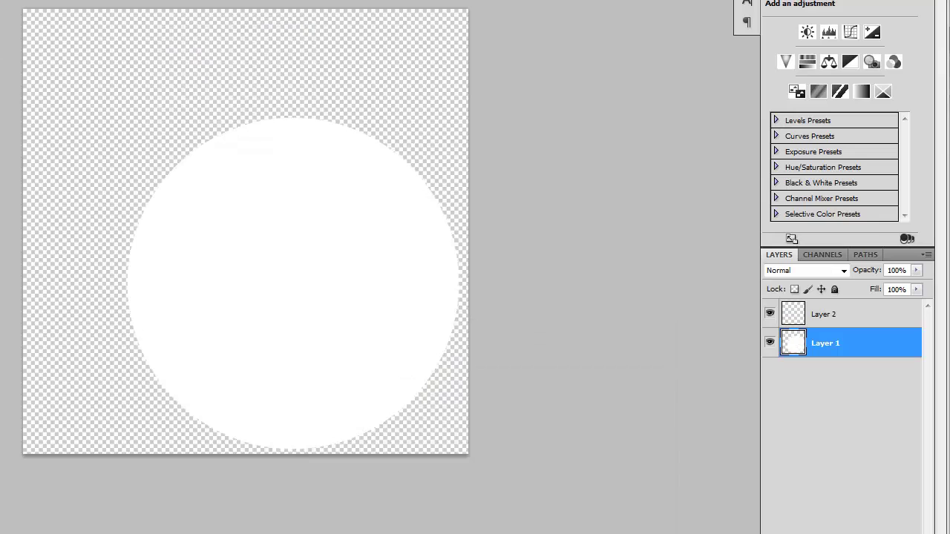
- Move the white circle to the centre of the canvas, leaving Layer 1 as the active layer
{"action": "key", "text": "v"}
{"action": "left_click_drag", "start_coordinate": [257, 196], "coordinate": [233, 168]}
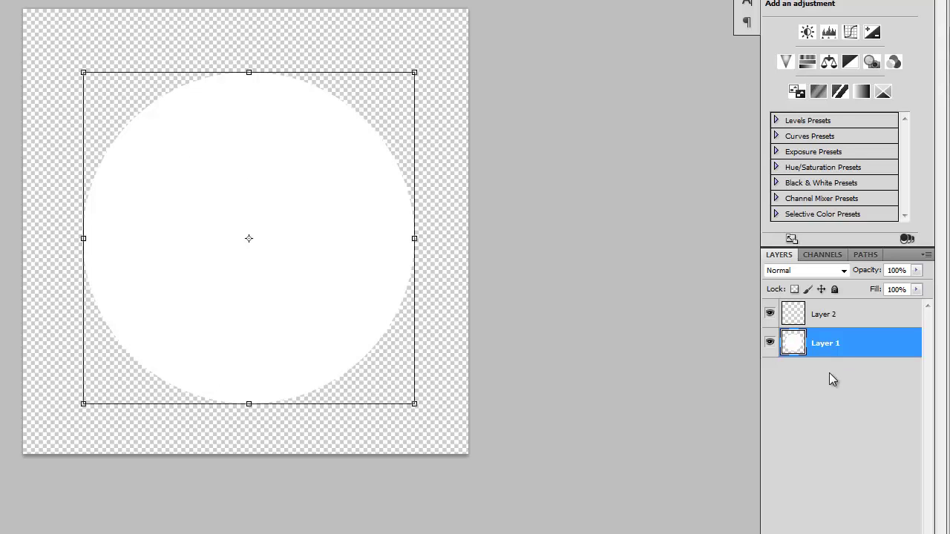
{"action": "left_click", "coordinate": [821, 325]}
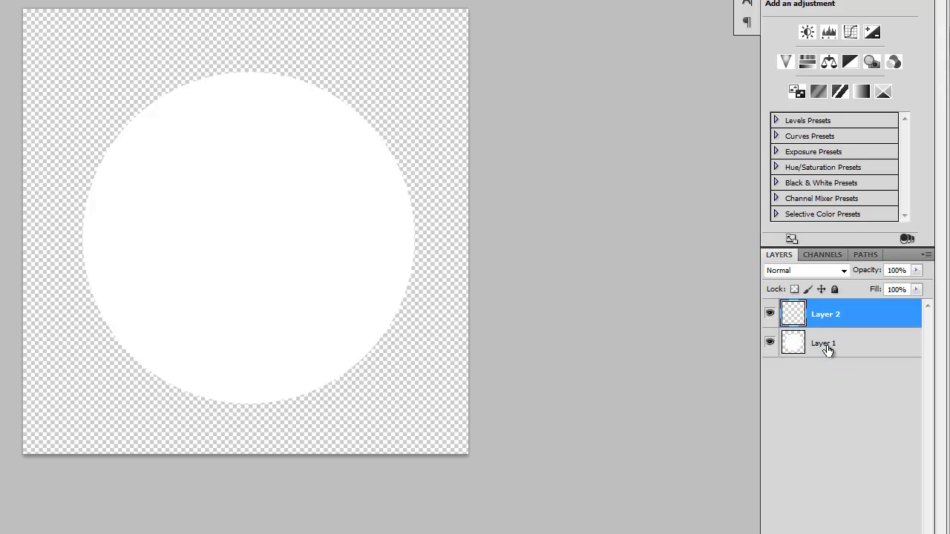
{"action": "left_click", "coordinate": [824, 345]}
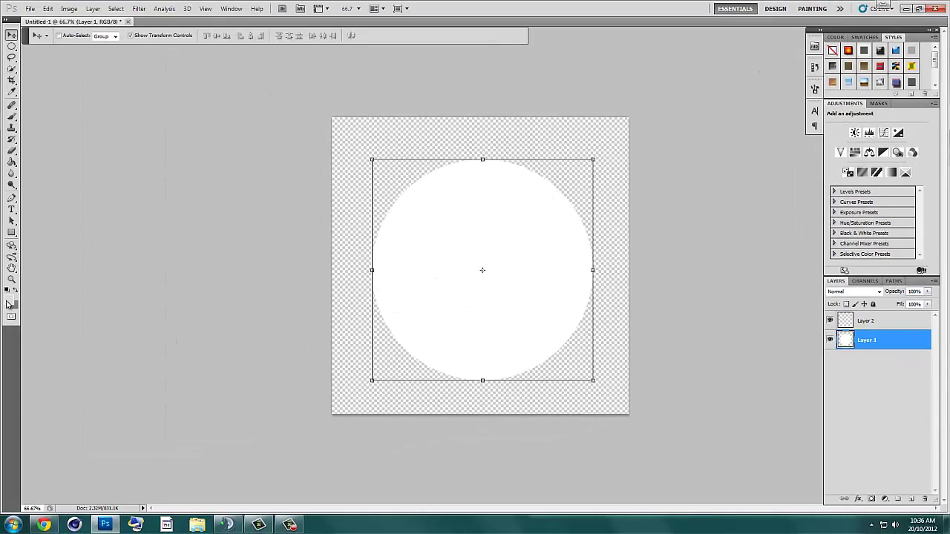
- Set the foreground colour to bright red #d40000
{"action": "key", "text": "i"}
{"action": "left_click", "coordinate": [7, 301]}
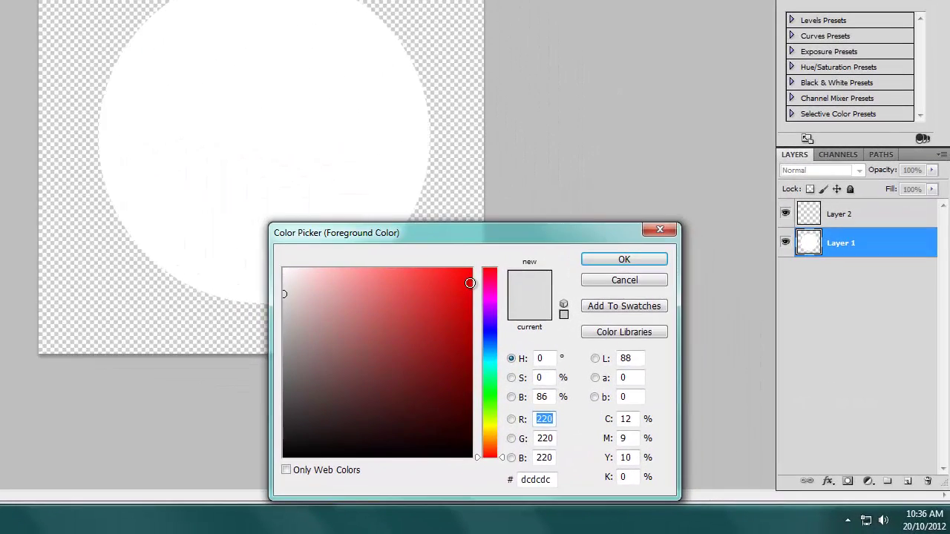
{"action": "left_click", "coordinate": [585, 347]}
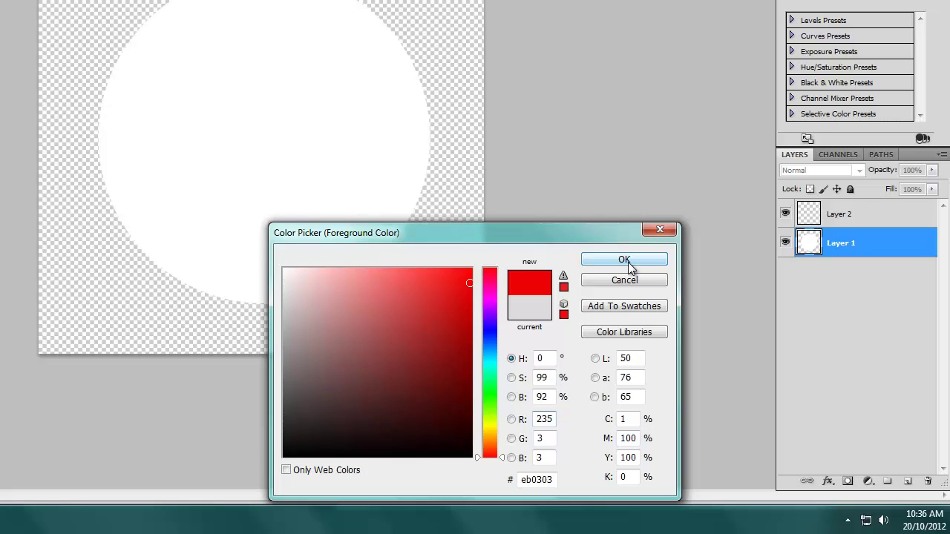
{"action": "left_click_drag", "start_coordinate": [470, 286], "coordinate": [475, 300]}
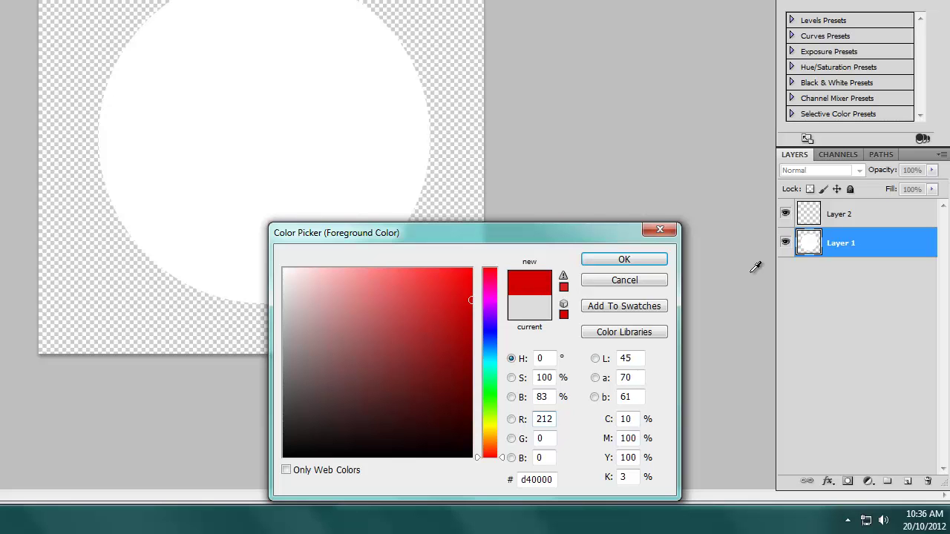
{"action": "left_click", "coordinate": [624, 259]}
- Set the background colour to dark red #780100
{"action": "key", "text": "ctrl+t"}
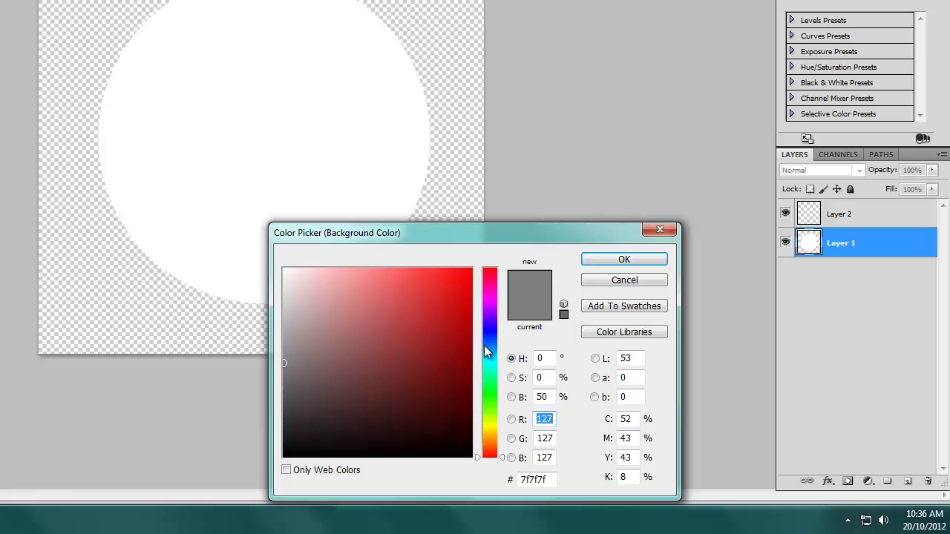
{"action": "left_click_drag", "start_coordinate": [473, 351], "coordinate": [473, 366]}
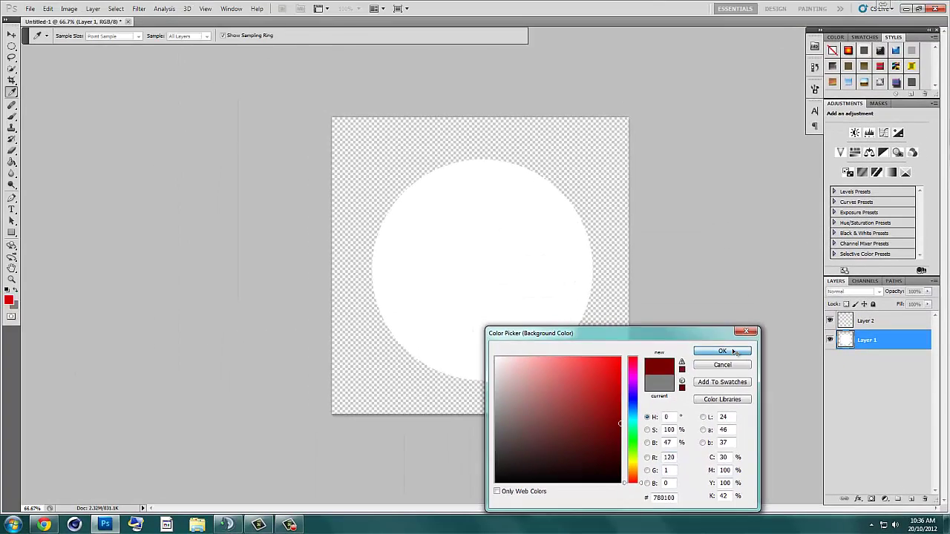
{"action": "left_click", "coordinate": [733, 352]}
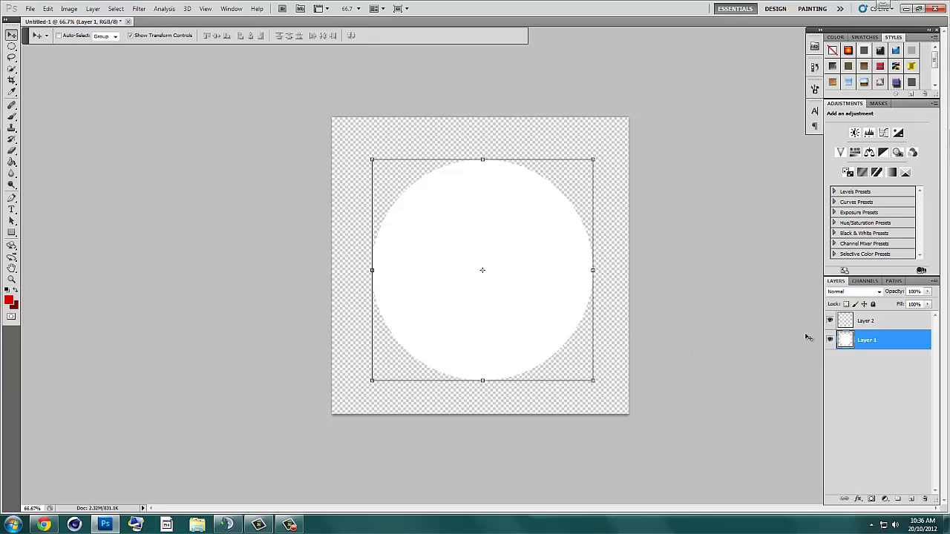
- Add a Gradient Overlay to Layer 1's blending options using the red Foreground to Background preset
{"action": "right_click", "coordinate": [874, 342]}
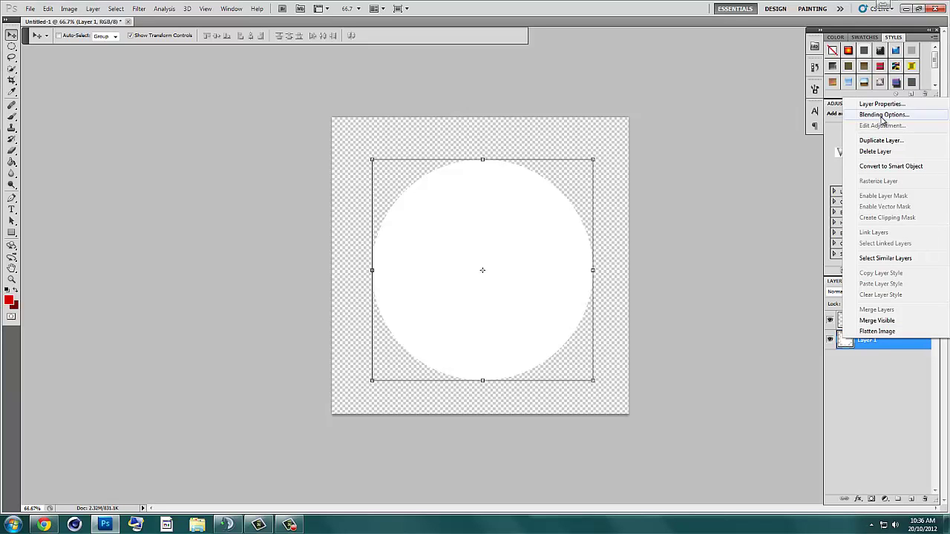
{"action": "left_click", "coordinate": [883, 115]}
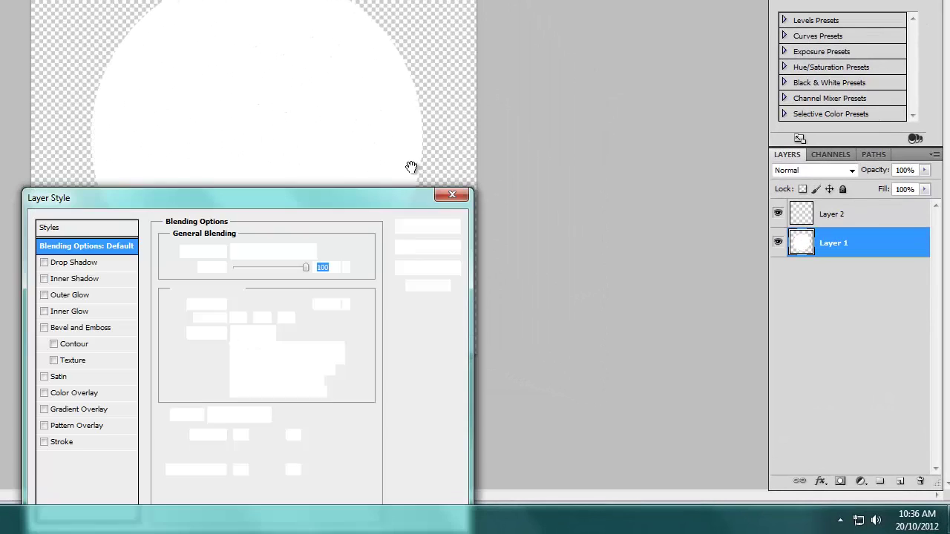
{"action": "left_click", "coordinate": [45, 410]}
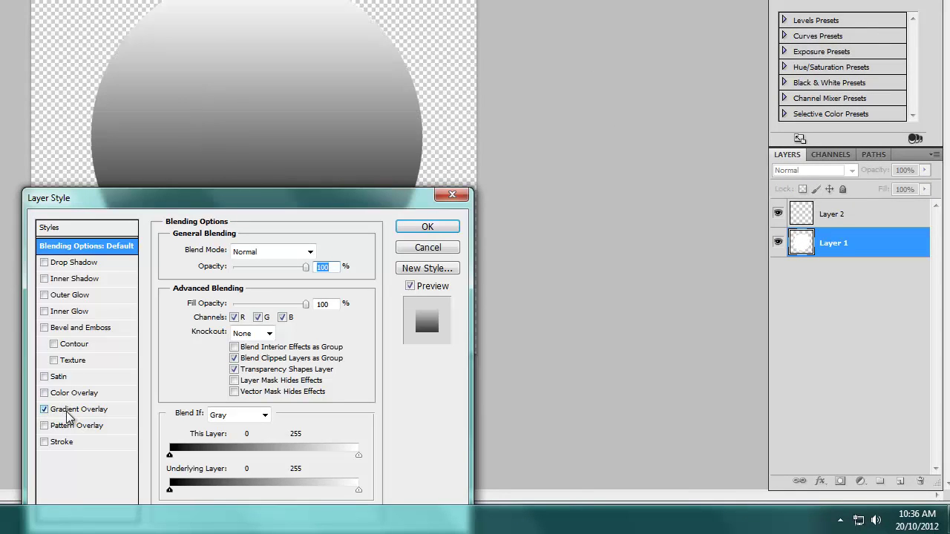
{"action": "left_click", "coordinate": [66, 412]}
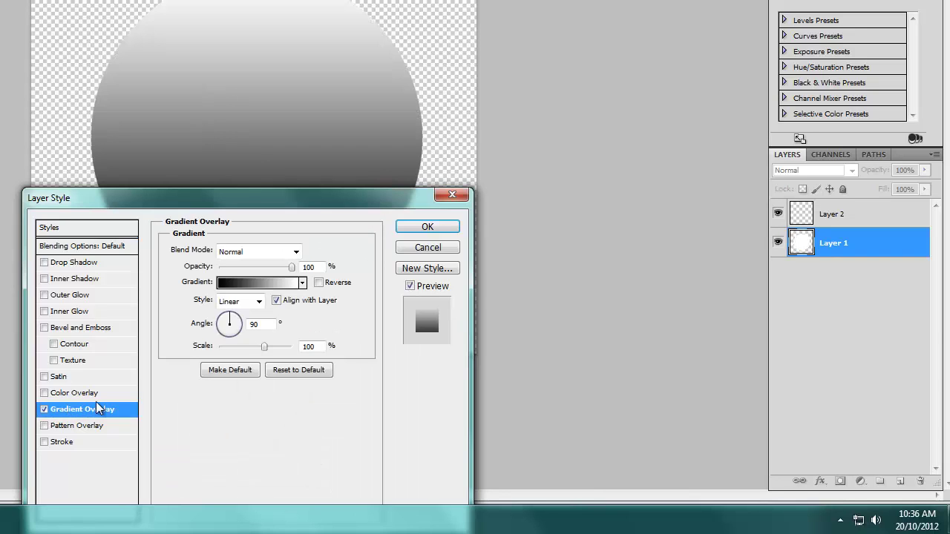
{"action": "left_click", "coordinate": [296, 283]}
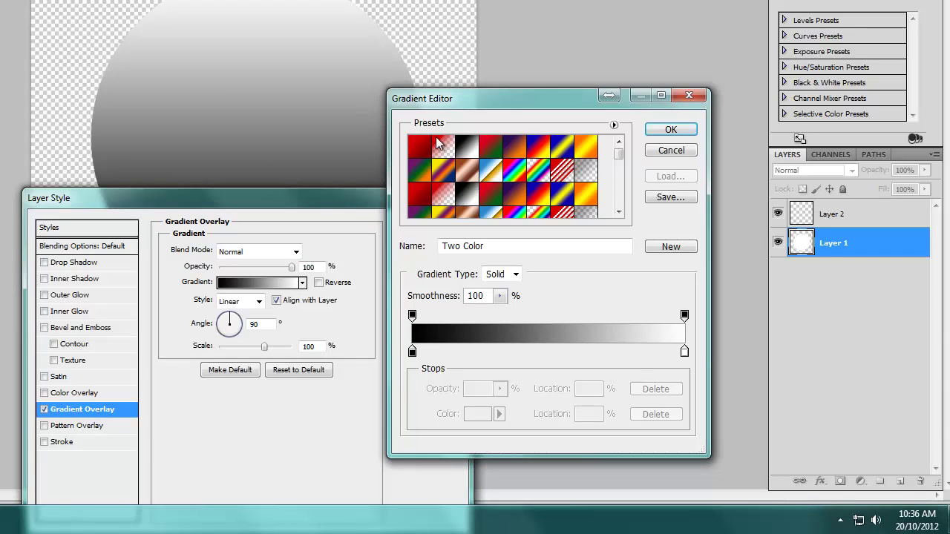
{"action": "left_click", "coordinate": [420, 146]}
{"action": "left_click", "coordinate": [668, 130]}
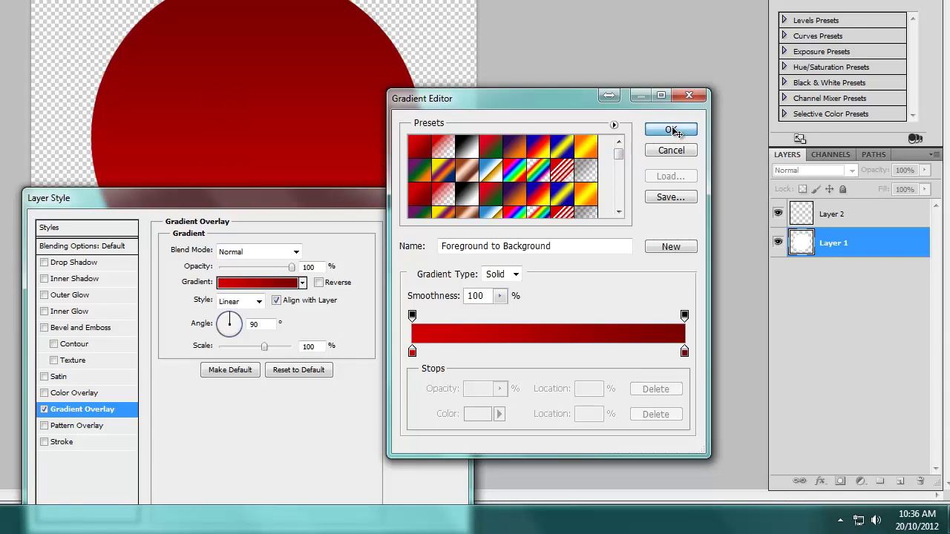
- Move the Layer Style dialog off the circle and set the gradient overlay's style to Radial
{"action": "left_click_drag", "start_coordinate": [376, 192], "coordinate": [835, 104]}
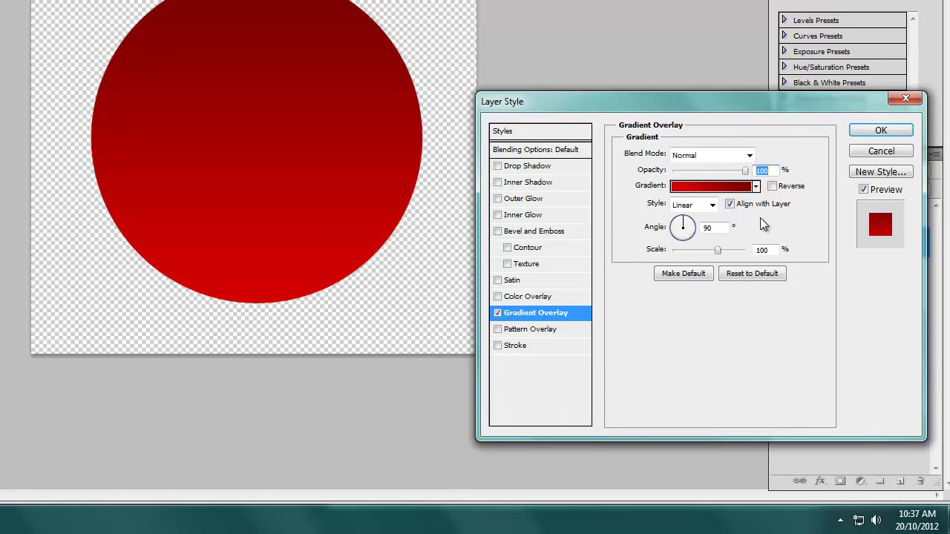
{"action": "left_click", "coordinate": [714, 210]}
{"action": "left_click", "coordinate": [686, 233]}
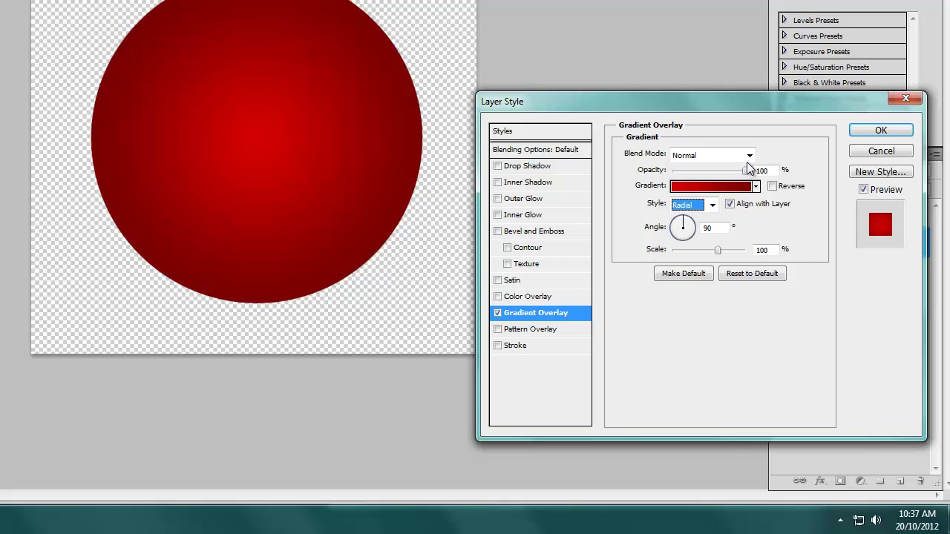
- Add an Inner Shadow to the circle with distance 0 px, size 161 px and a moderate choke, and apply the layer style
{"action": "left_click", "coordinate": [498, 182]}
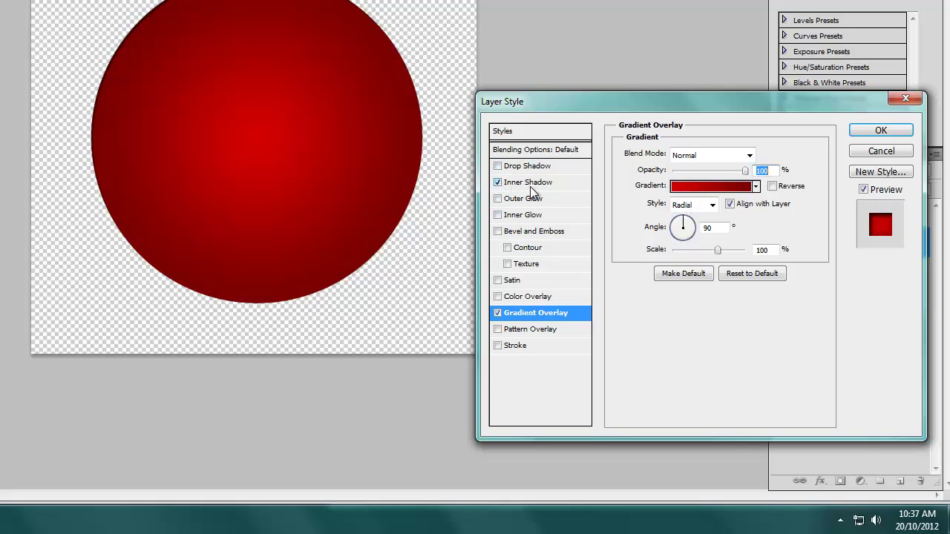
{"action": "left_click", "coordinate": [529, 186]}
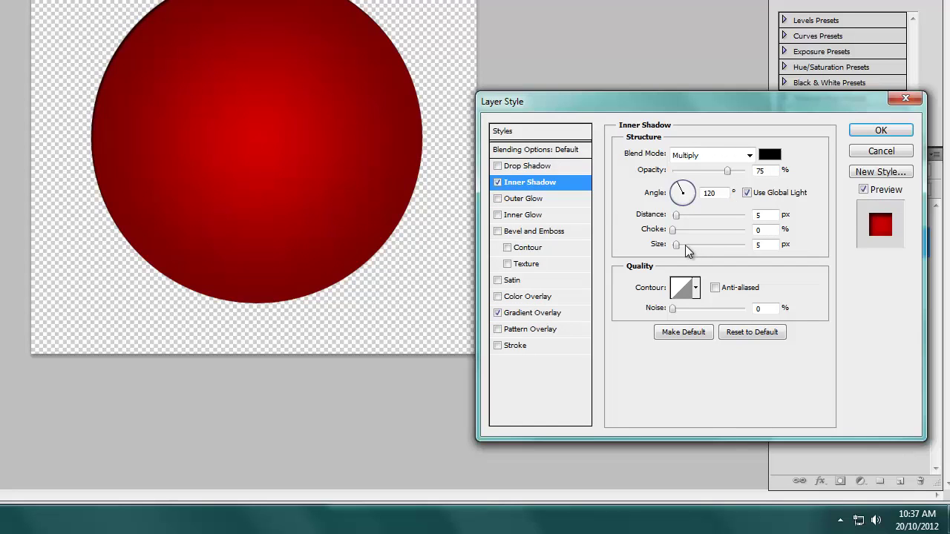
{"action": "left_click_drag", "start_coordinate": [677, 246], "coordinate": [695, 232]}
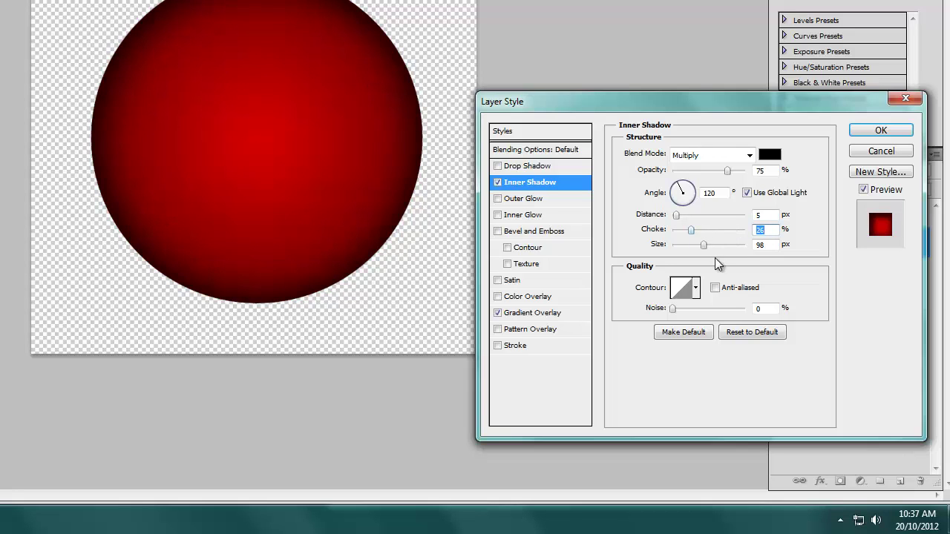
{"action": "left_click_drag", "start_coordinate": [683, 213], "coordinate": [721, 248]}
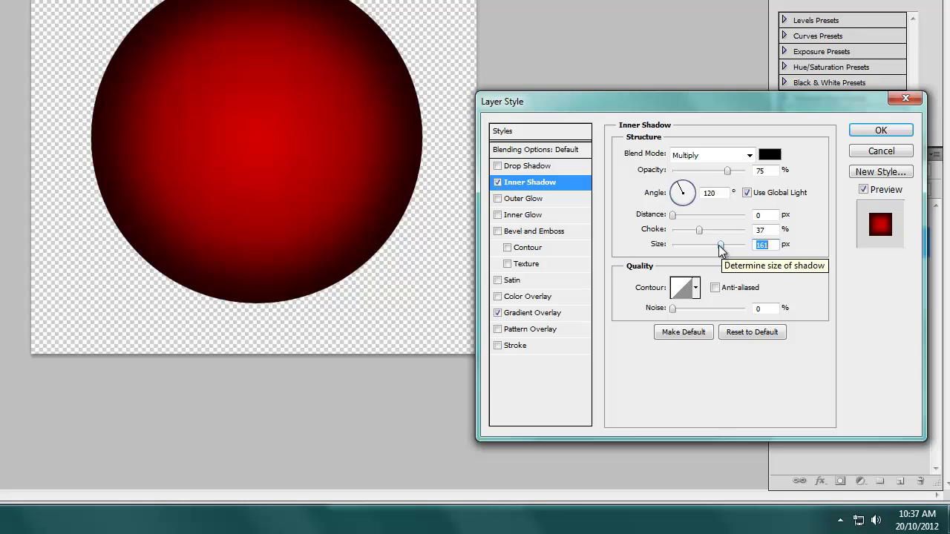
{"action": "left_click_drag", "start_coordinate": [700, 229], "coordinate": [695, 230]}
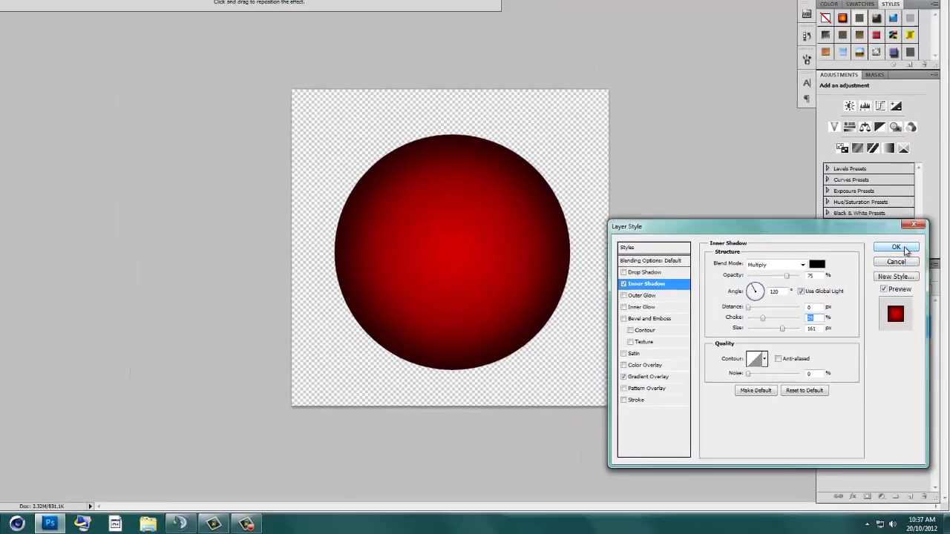
{"action": "left_click", "coordinate": [901, 131]}
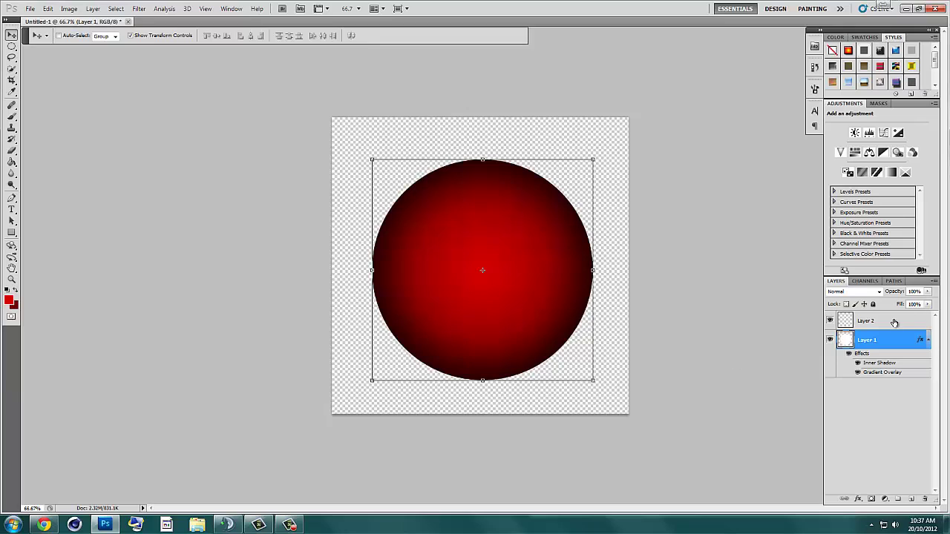
- On Layer 2, set up a soft round brush with 0% hardness and a size of 288 px
{"action": "left_click", "coordinate": [865, 323]}
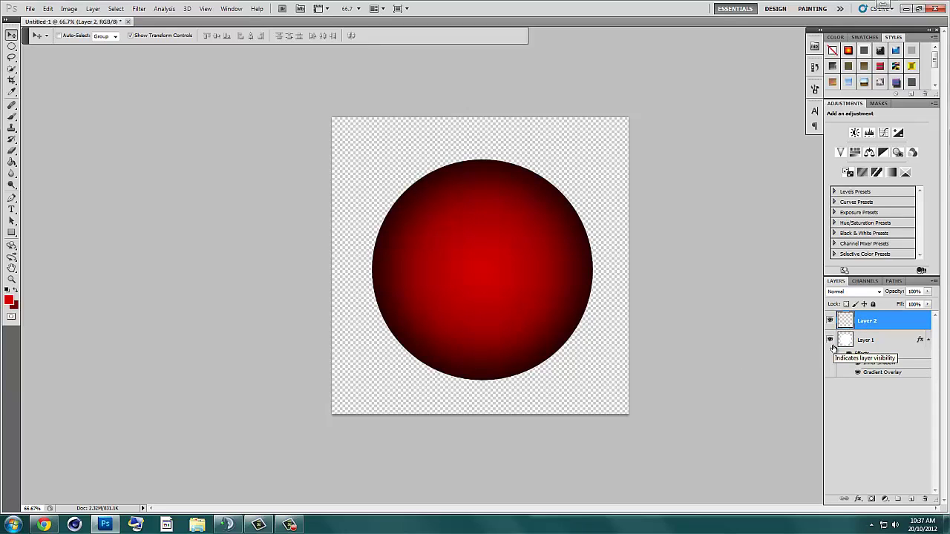
{"action": "left_click", "coordinate": [13, 119]}
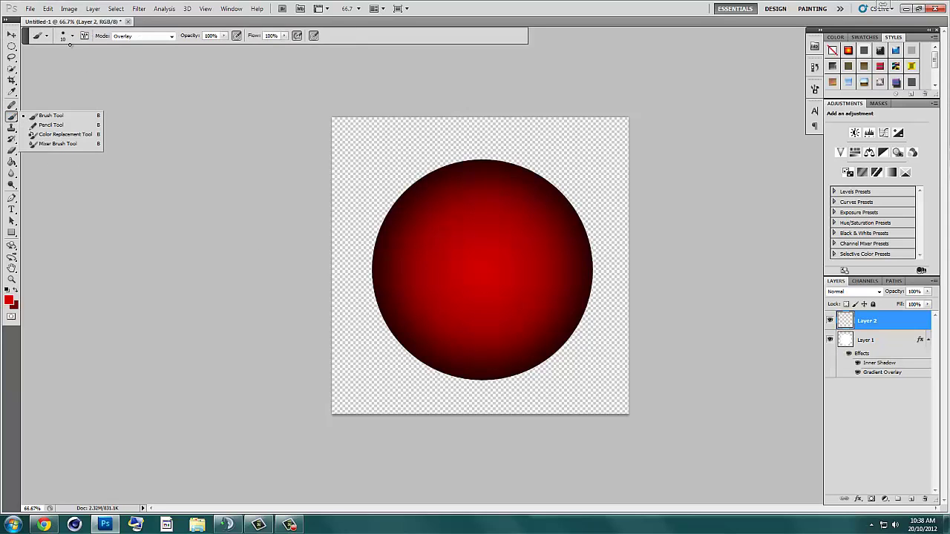
{"action": "left_click", "coordinate": [74, 36]}
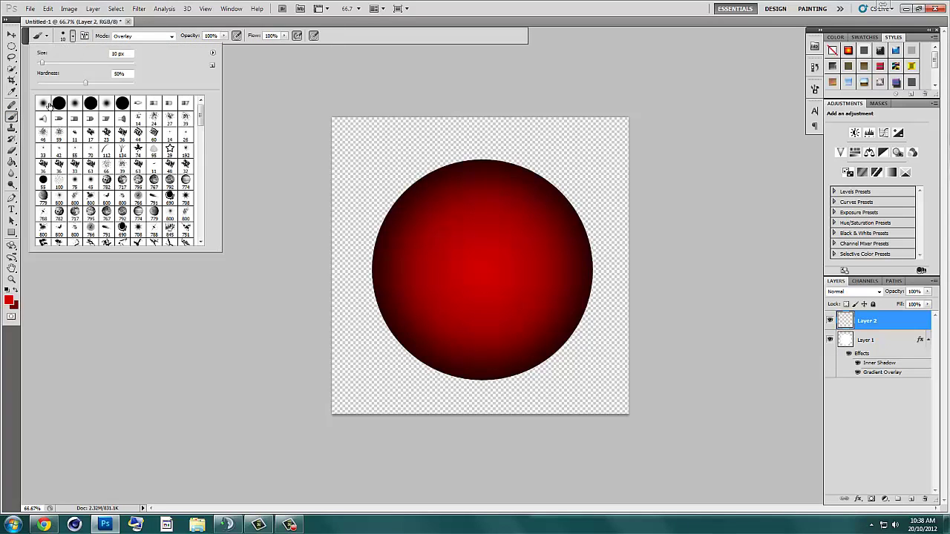
{"action": "left_click", "coordinate": [43, 104]}
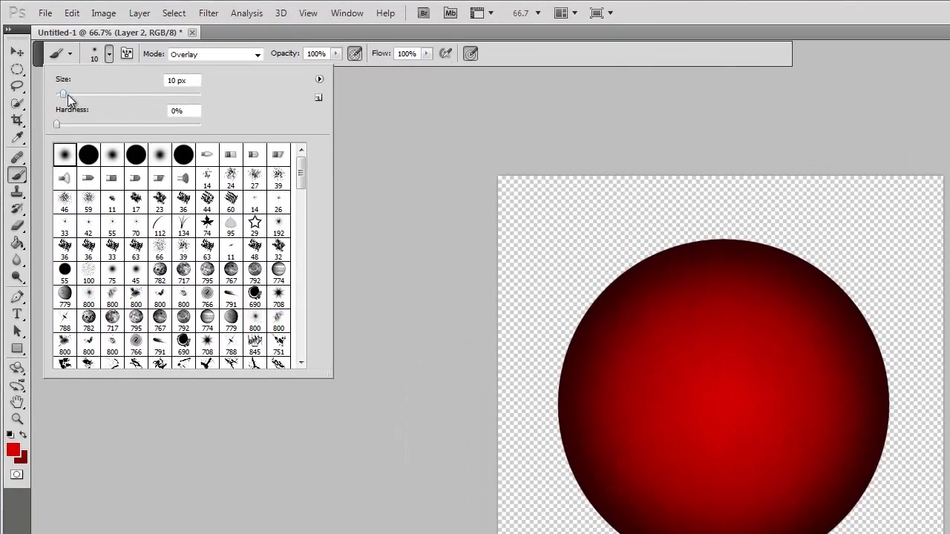
{"action": "left_click_drag", "start_coordinate": [67, 94], "coordinate": [123, 92]}
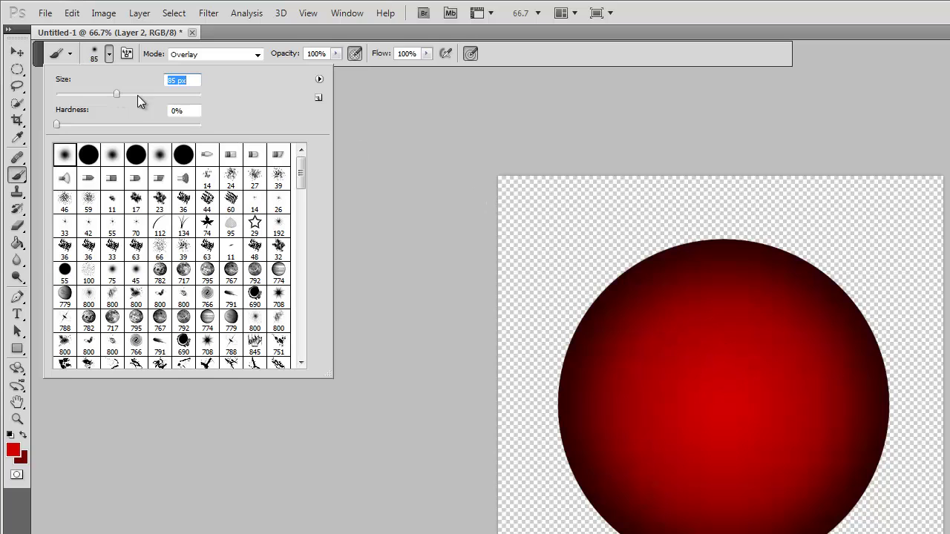
{"action": "left_click_drag", "start_coordinate": [169, 94], "coordinate": [184, 96]}
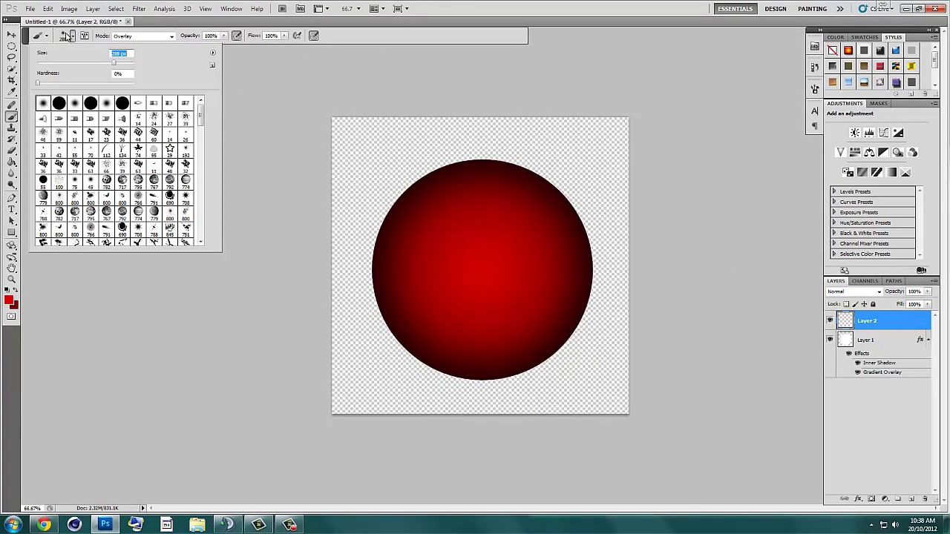
{"action": "left_click", "coordinate": [73, 37]}
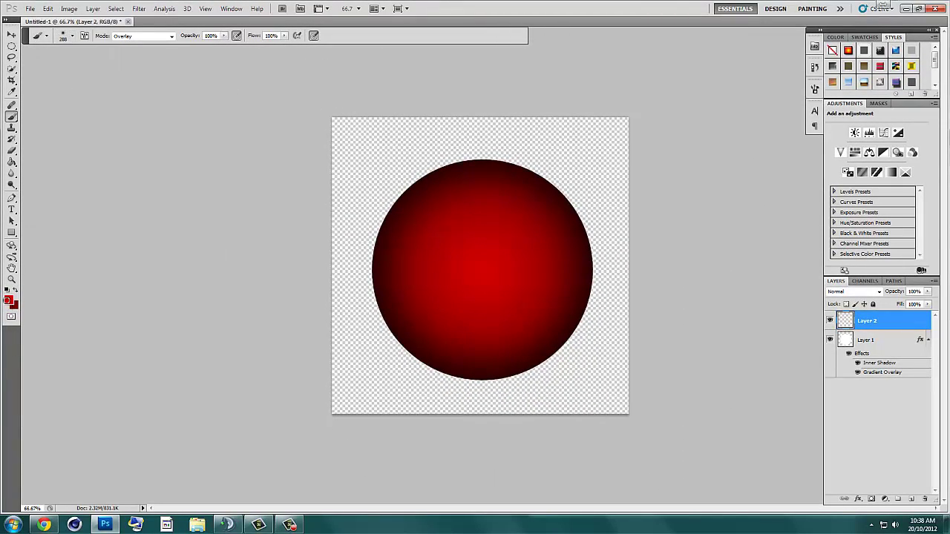
- Set the foreground colour to white #ffffff
{"action": "left_click", "coordinate": [9, 300]}
{"action": "left_click_drag", "start_coordinate": [509, 382], "coordinate": [495, 358]}
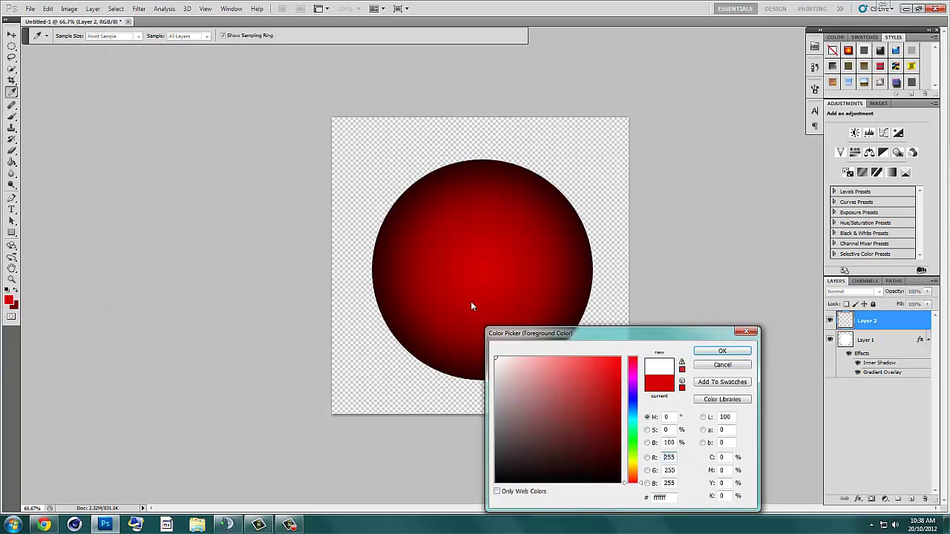
{"action": "left_click", "coordinate": [723, 351]}
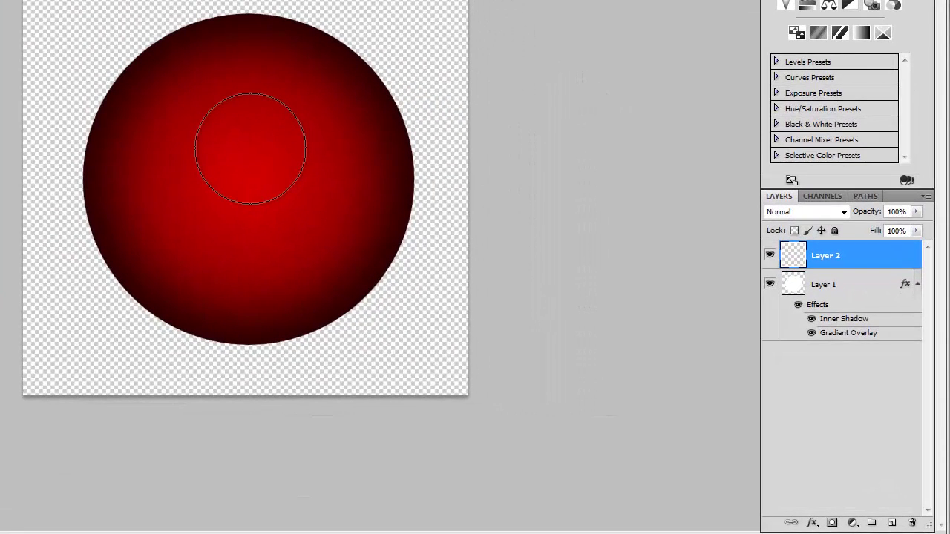
- Paint one soft white highlight just above the sphere's centre on Layer 2 and set the layer's blend mode to Overlay
{"action": "left_click", "coordinate": [250, 147]}
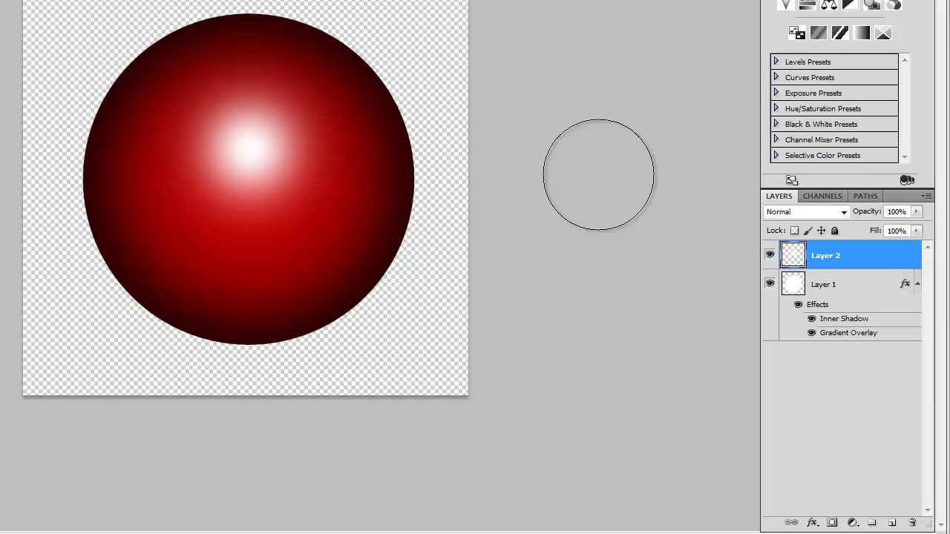
{"action": "left_click", "coordinate": [806, 212]}
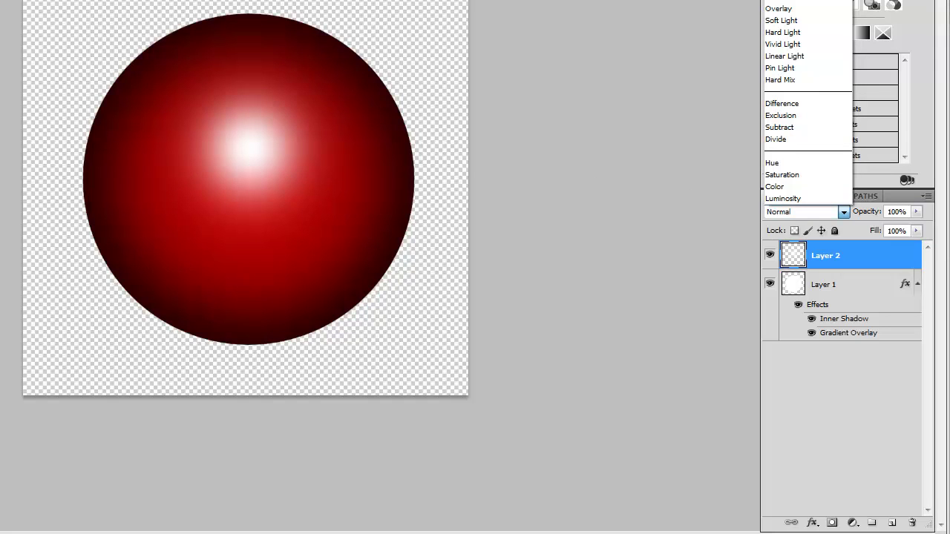
{"action": "left_click", "coordinate": [783, 9]}
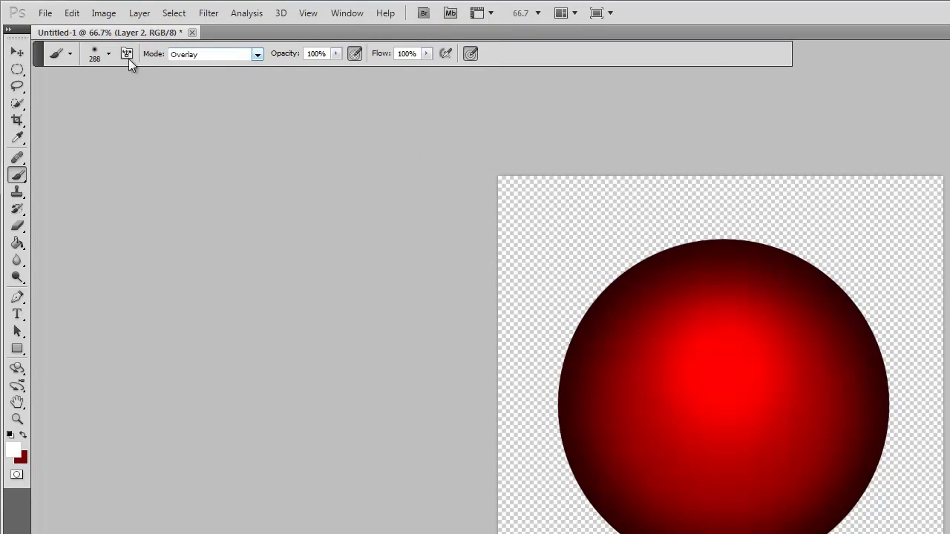
- Reduce the brush size to 139 px
{"action": "left_click", "coordinate": [109, 54]}
{"action": "left_click", "coordinate": [126, 93]}
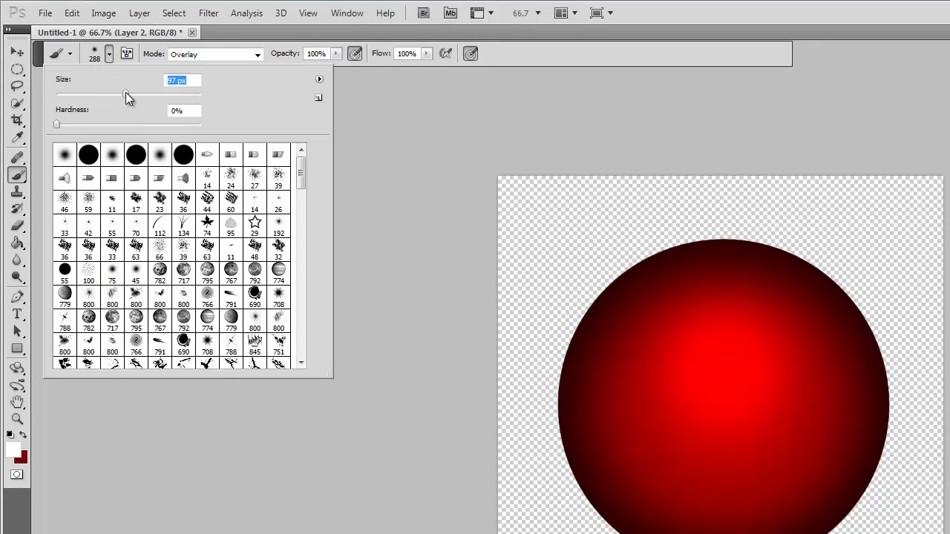
{"action": "left_click", "coordinate": [145, 93]}
{"action": "left_click", "coordinate": [110, 56]}
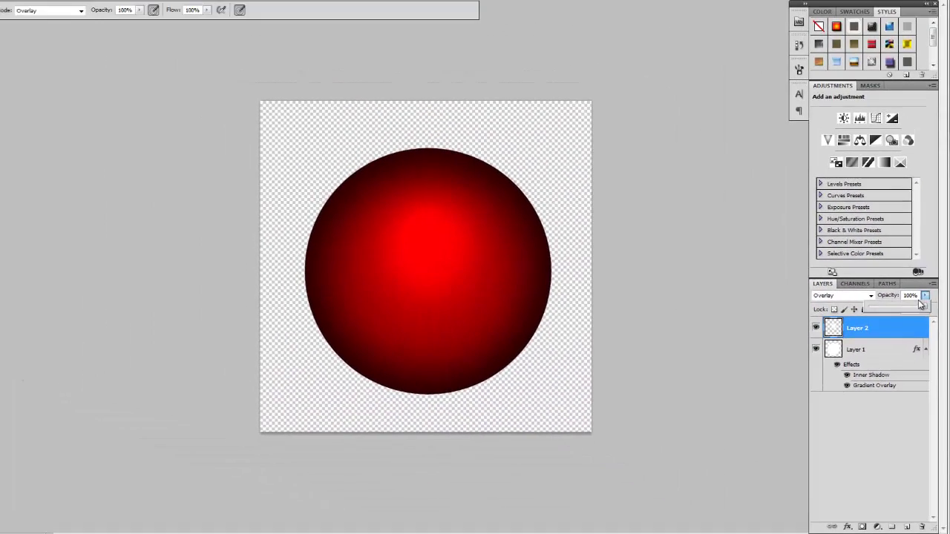
- Check Layer 2's opacity setting and deselect the layer
{"action": "left_click", "coordinate": [916, 194]}
{"action": "left_click", "coordinate": [926, 299]}
{"action": "left_click", "coordinate": [857, 429]}
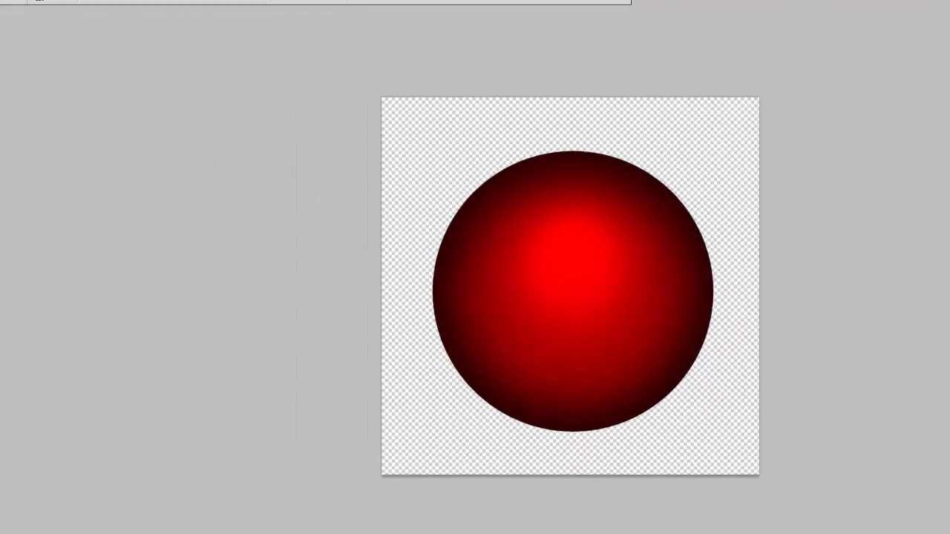
- Open the image metal_texture_3_by_wojtar_stock from the Metal folder inside Design's Texture folder
{"action": "left_click", "coordinate": [8, 1]}
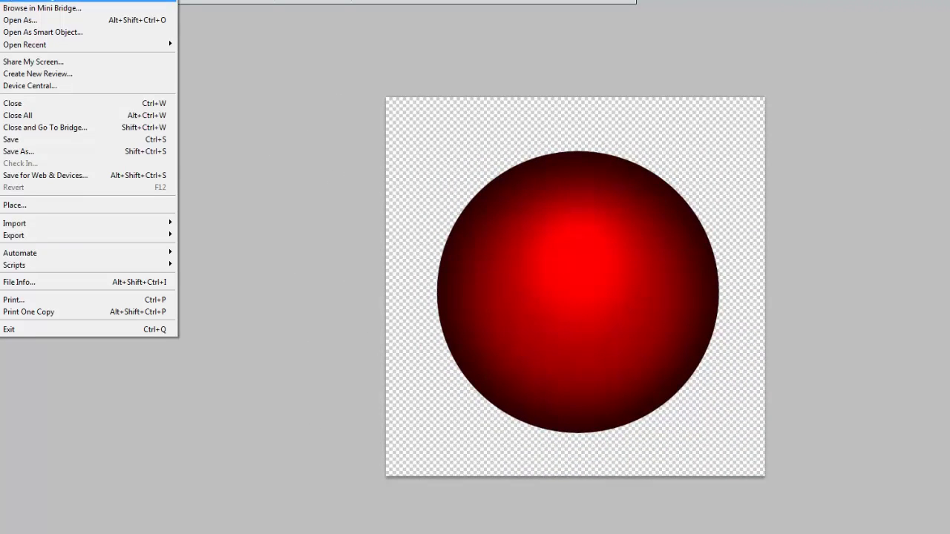
{"action": "left_click", "coordinate": [15, 0]}
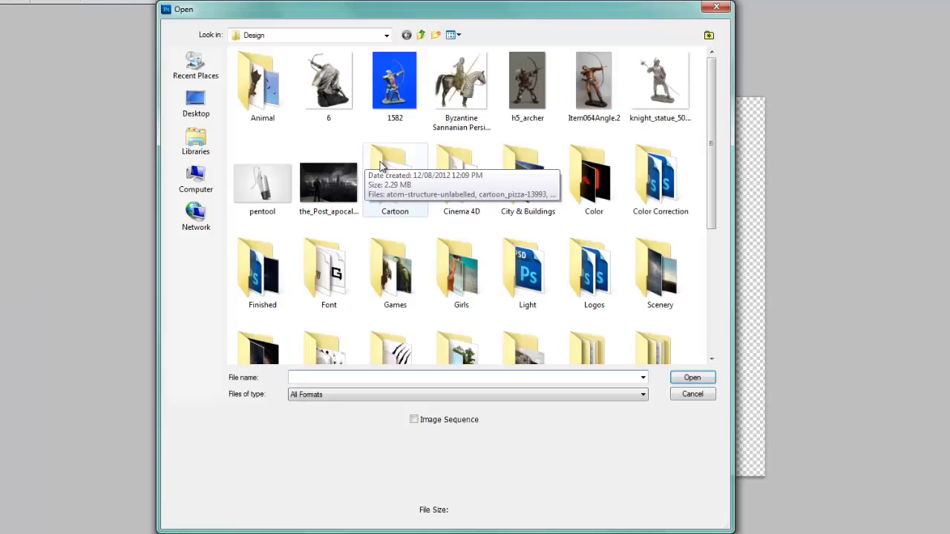
{"action": "left_click_drag", "start_coordinate": [710, 138], "coordinate": [714, 300]}
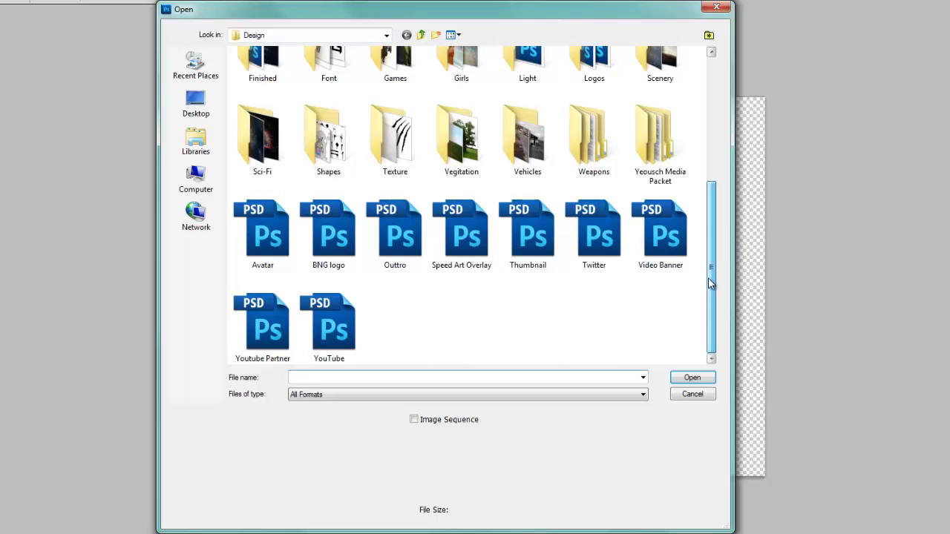
{"action": "scroll", "coordinate": [707, 213], "scroll_direction": "up", "scroll_amount": 1}
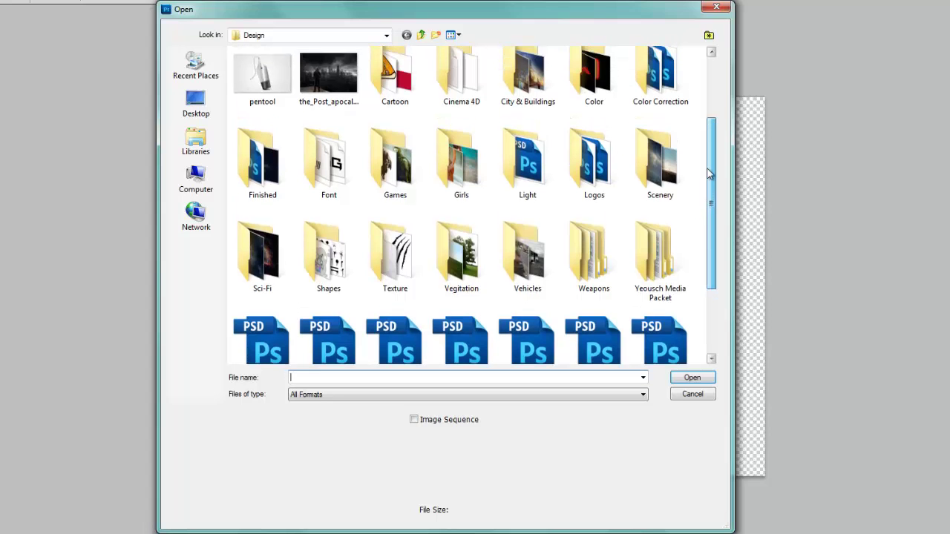
{"action": "scroll", "coordinate": [708, 214], "scroll_direction": "up", "scroll_amount": 2}
{"action": "scroll", "coordinate": [709, 215], "scroll_direction": "down", "scroll_amount": 2}
{"action": "scroll", "coordinate": [707, 248], "scroll_direction": "down", "scroll_amount": 2}
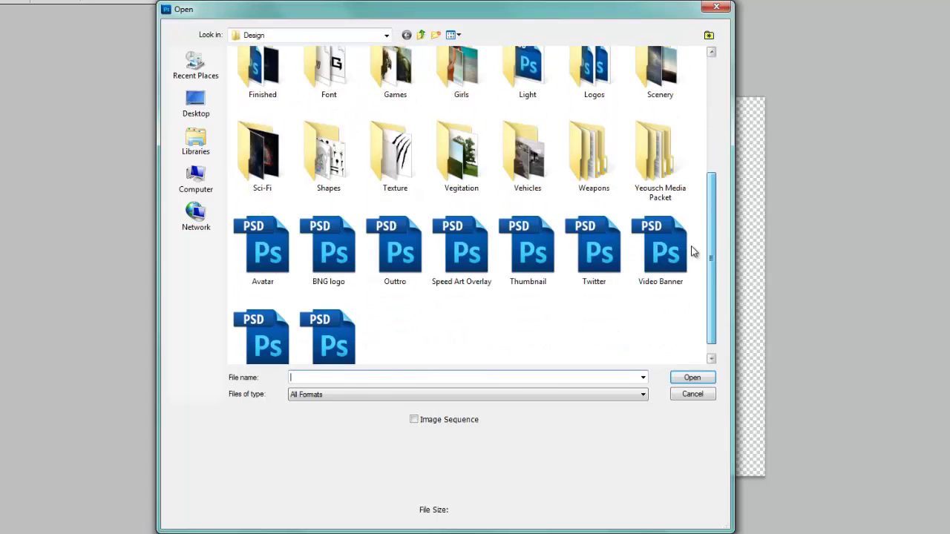
{"action": "double_click", "coordinate": [395, 152]}
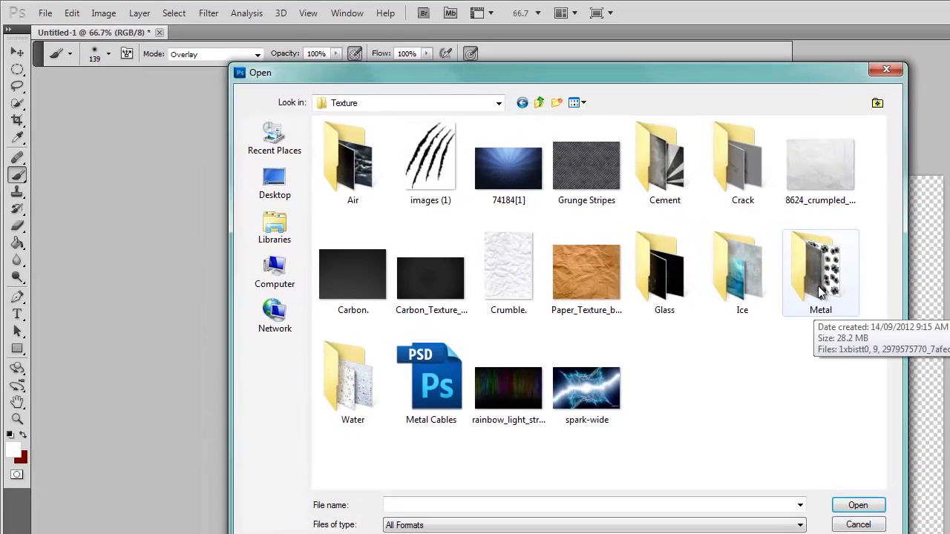
{"action": "double_click", "coordinate": [676, 187]}
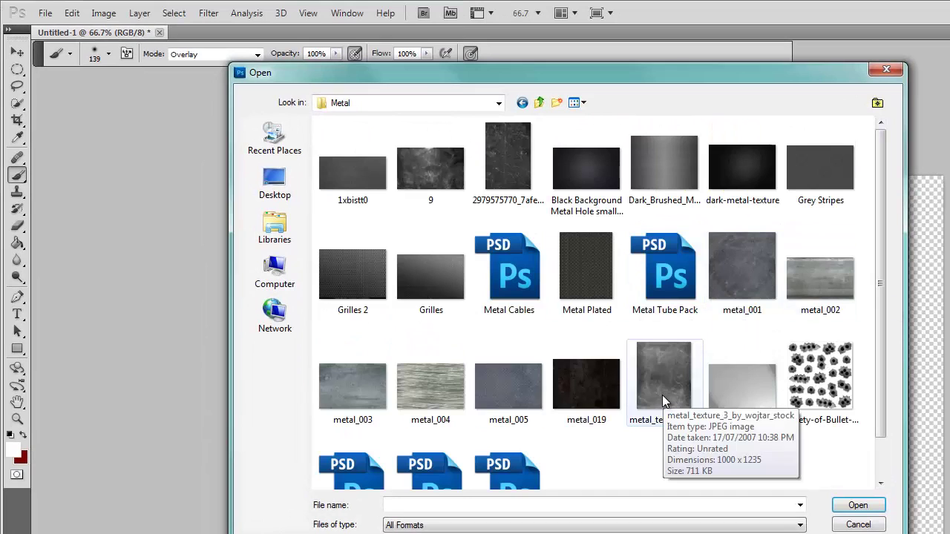
{"action": "double_click", "coordinate": [752, 274]}
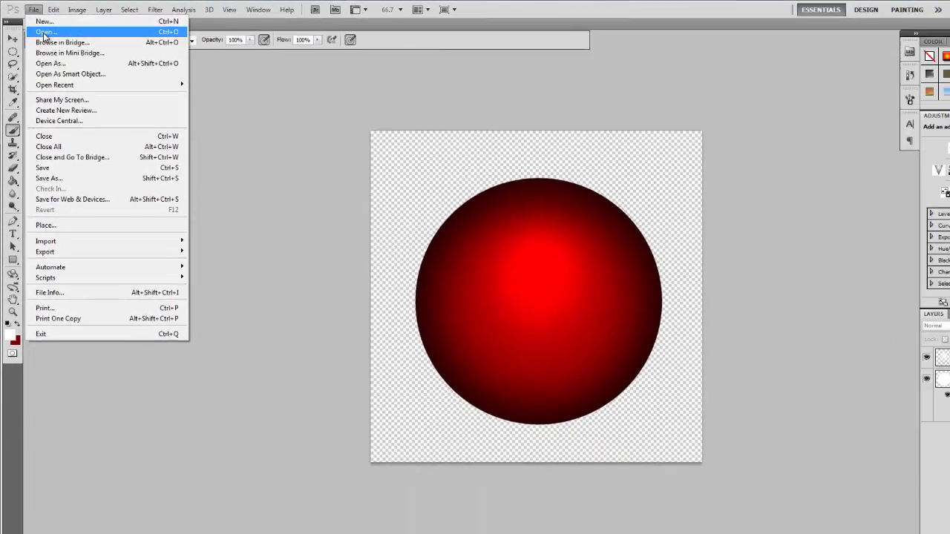
{"action": "left_click", "coordinate": [43, 33]}
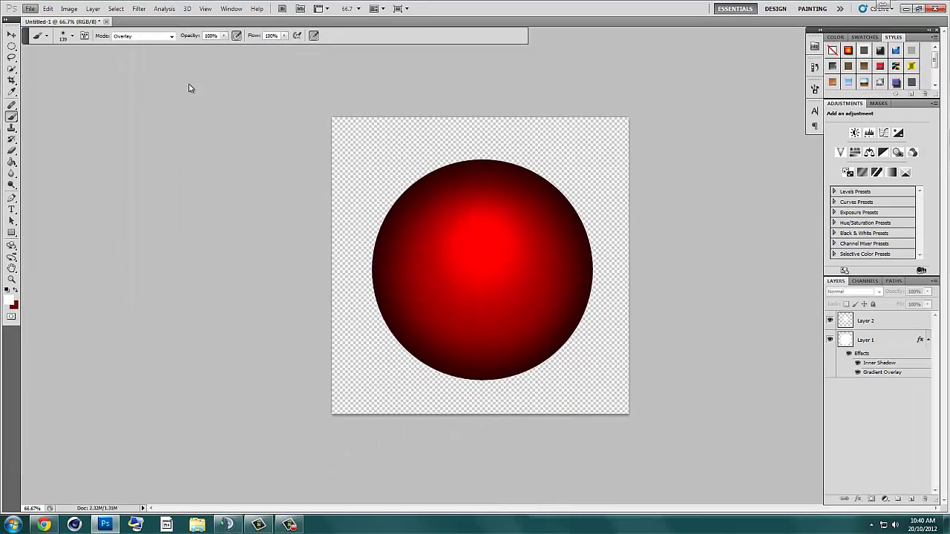
{"action": "double_click", "coordinate": [506, 284]}
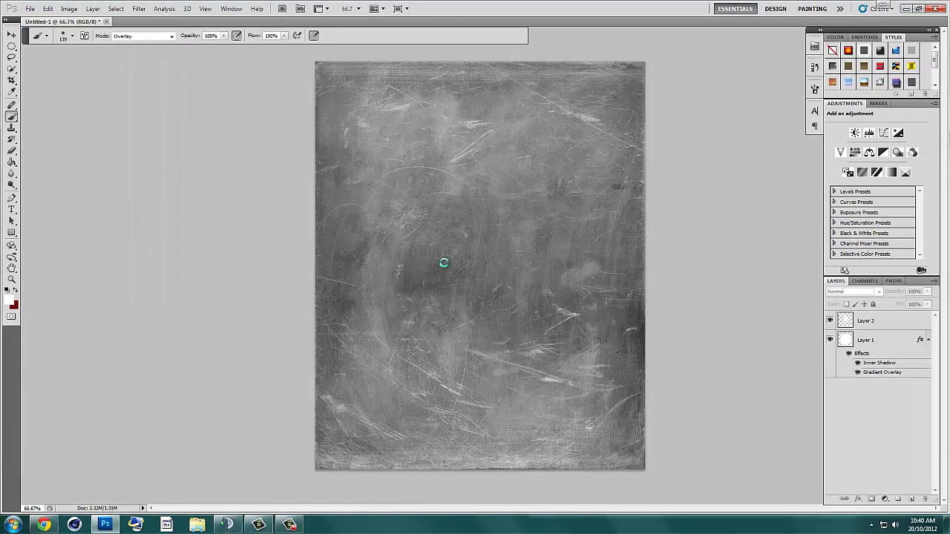
- Select a circle slightly larger than the sphere in the metal texture and move it into Untitled-1, covering the sphere
{"action": "left_click", "coordinate": [11, 47]}
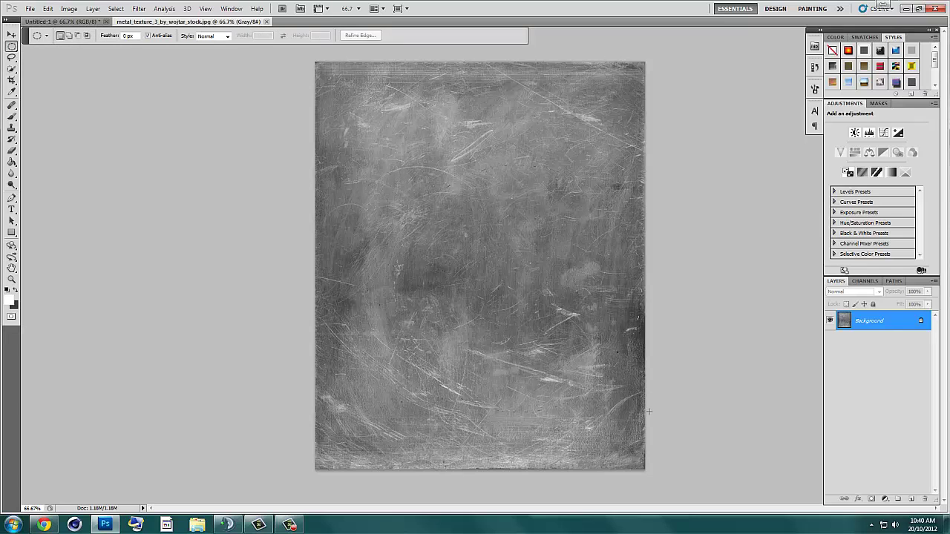
{"action": "left_click_drag", "start_coordinate": [642, 412], "coordinate": [394, 164]}
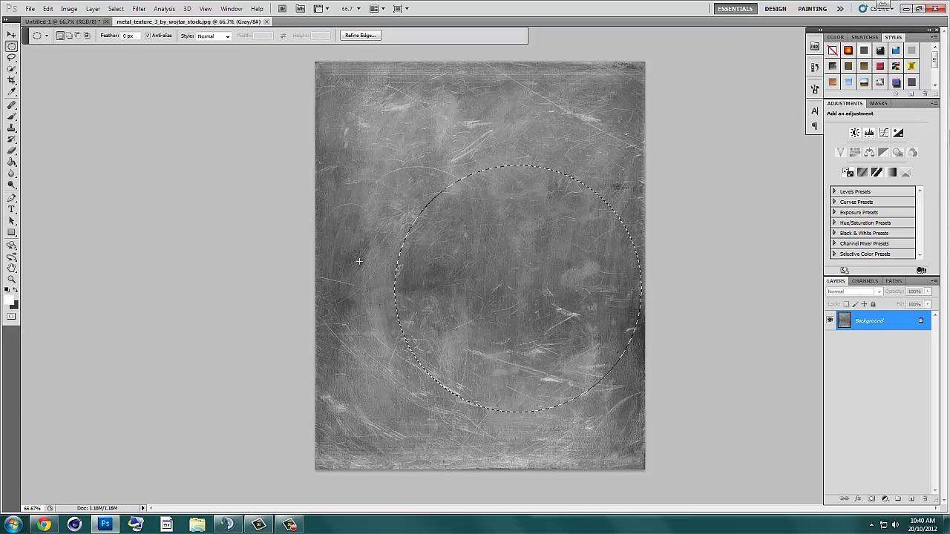
{"action": "left_click", "coordinate": [12, 36]}
{"action": "left_click_drag", "start_coordinate": [520, 245], "coordinate": [180, 91]}
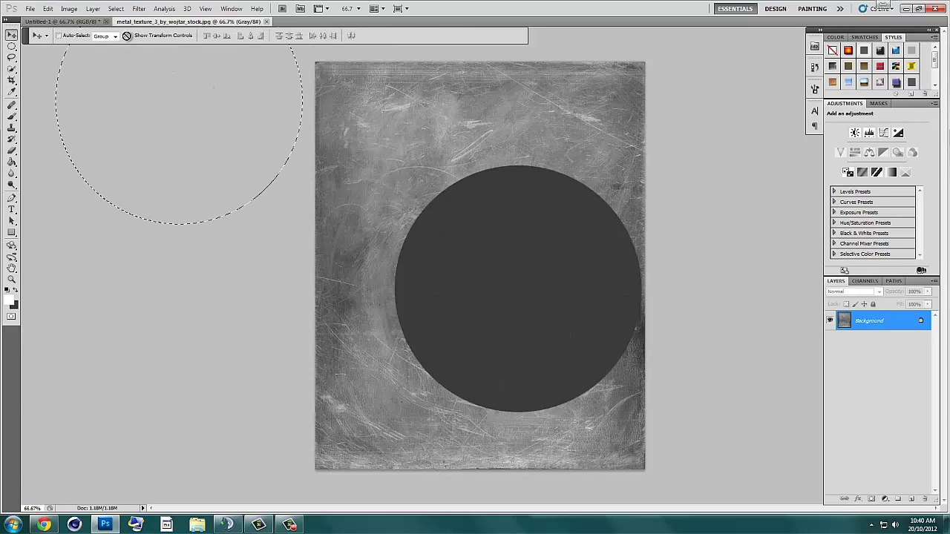
{"action": "left_click_drag", "start_coordinate": [89, 21], "coordinate": [456, 193]}
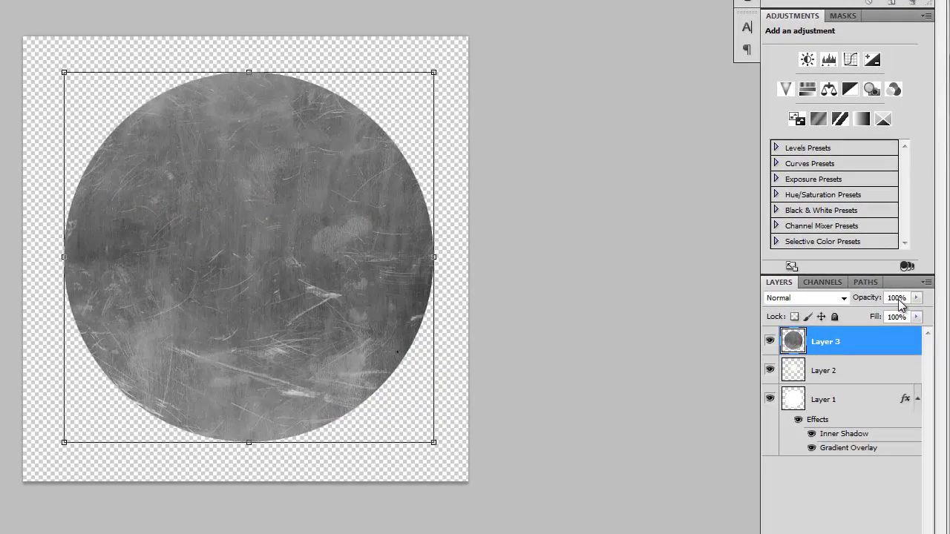
- Set the metal texture layer's blend mode to Overlay and its opacity to 34%
{"action": "left_click", "coordinate": [788, 299]}
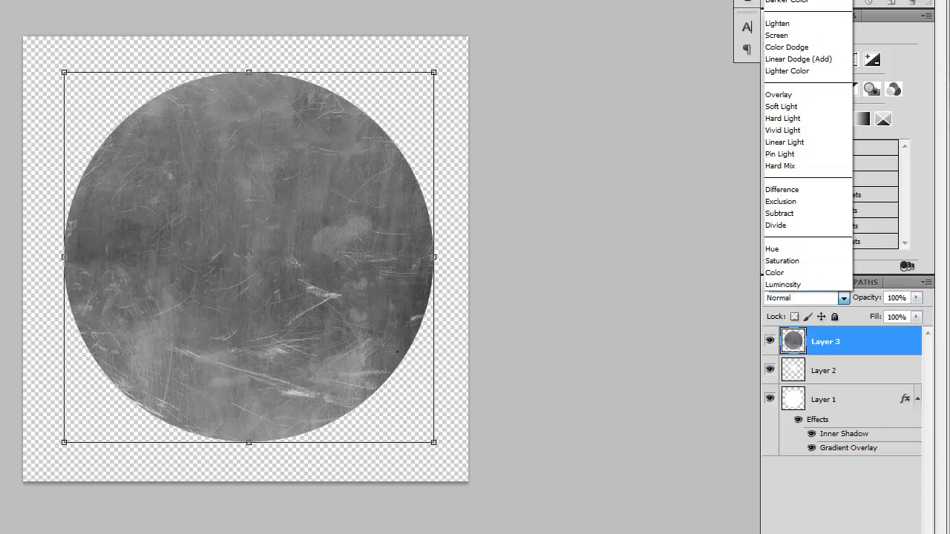
{"action": "left_click", "coordinate": [787, 96]}
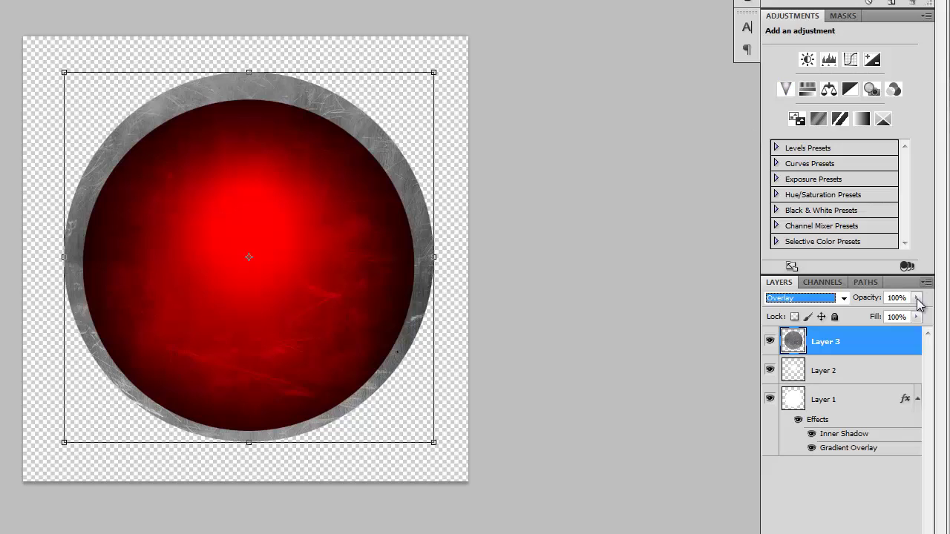
{"action": "left_click", "coordinate": [919, 304]}
{"action": "left_click_drag", "start_coordinate": [917, 313], "coordinate": [866, 315]}
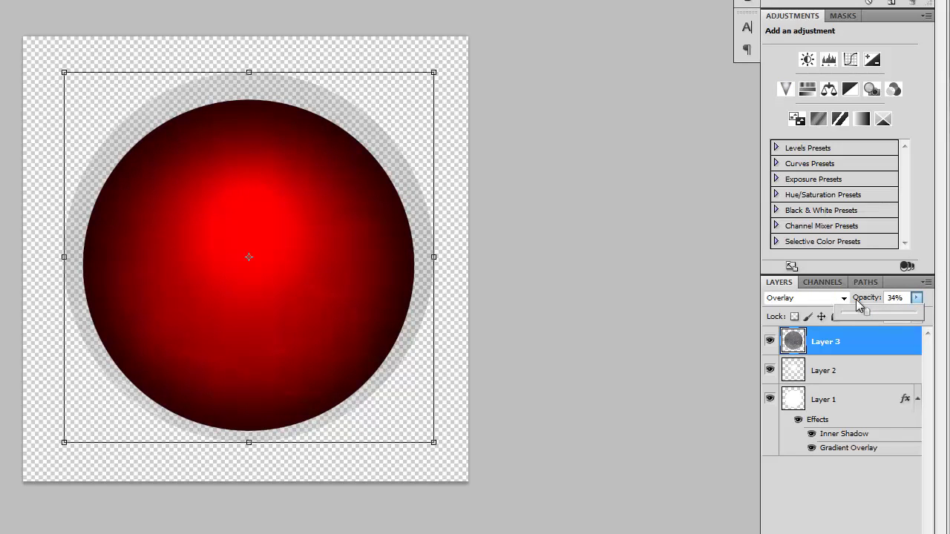
{"action": "left_click", "coordinate": [846, 339]}
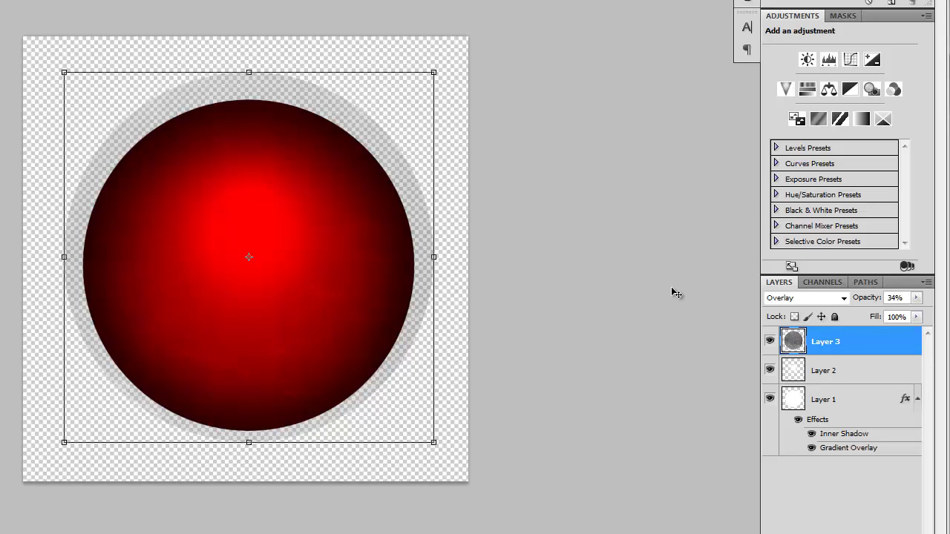
- Try clipping Layer 3 to Layer 2 and release the clipping mask
{"action": "left_click", "coordinate": [788, 348], "text": "alt"}
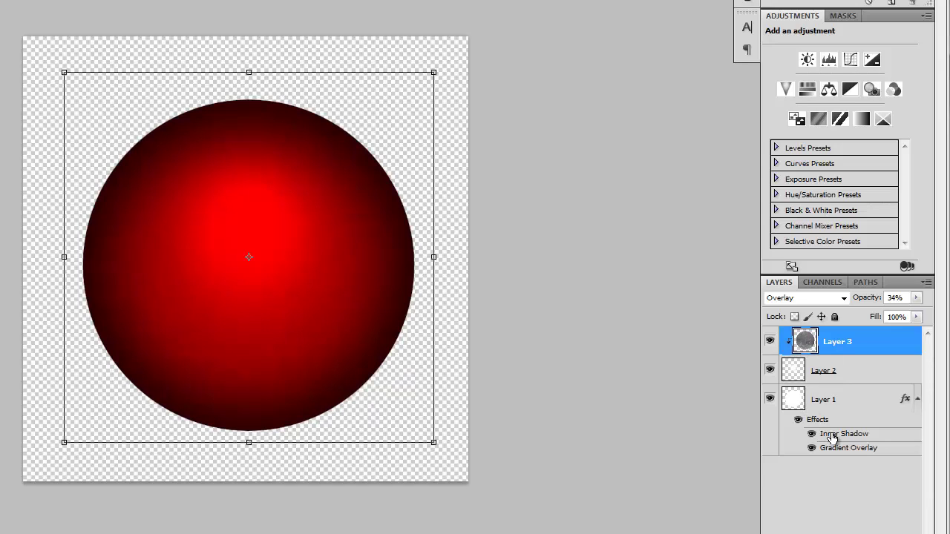
{"action": "key", "text": "ctrl+alt+g"}
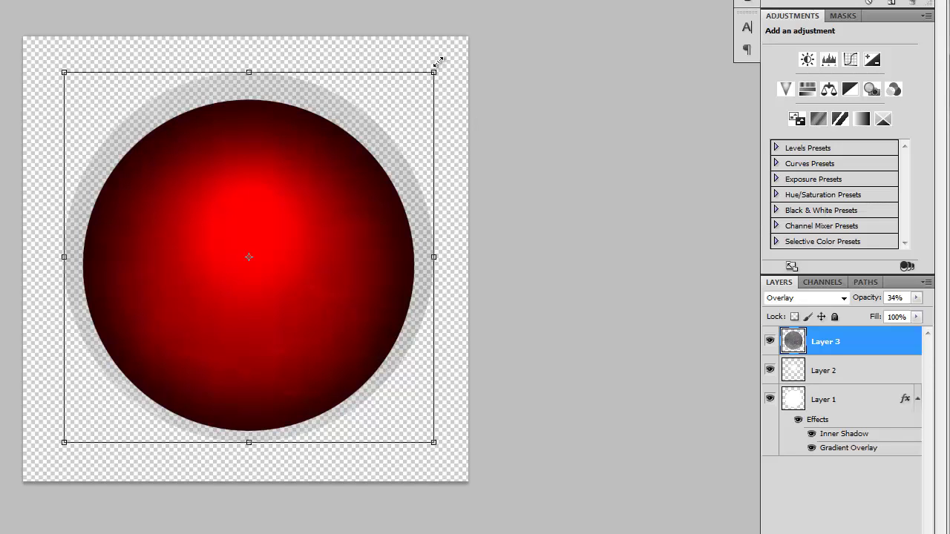
- Scale down the metal texture on Layer 3 and reposition it so its circle closely matches the red sphere
{"action": "left_click_drag", "start_coordinate": [429, 72], "coordinate": [403, 91]}
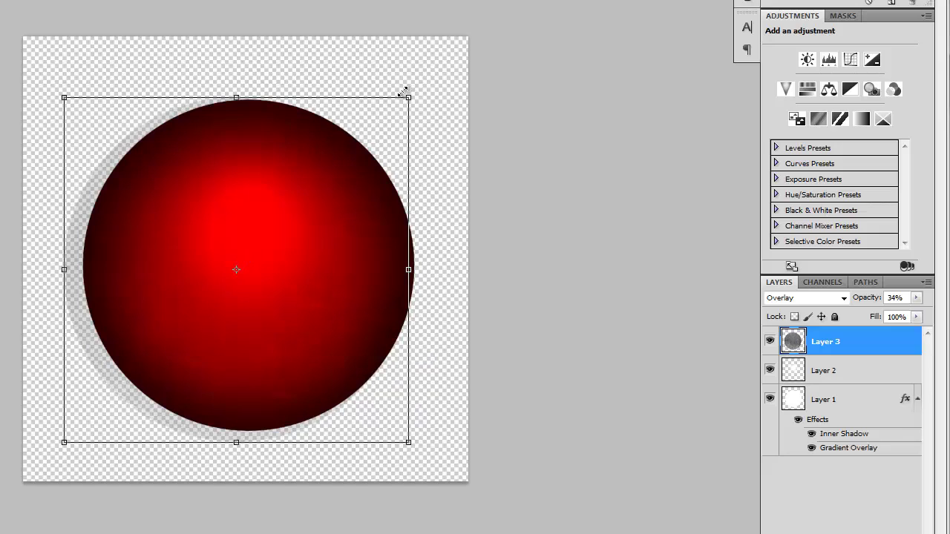
{"action": "left_click_drag", "start_coordinate": [289, 197], "coordinate": [297, 194]}
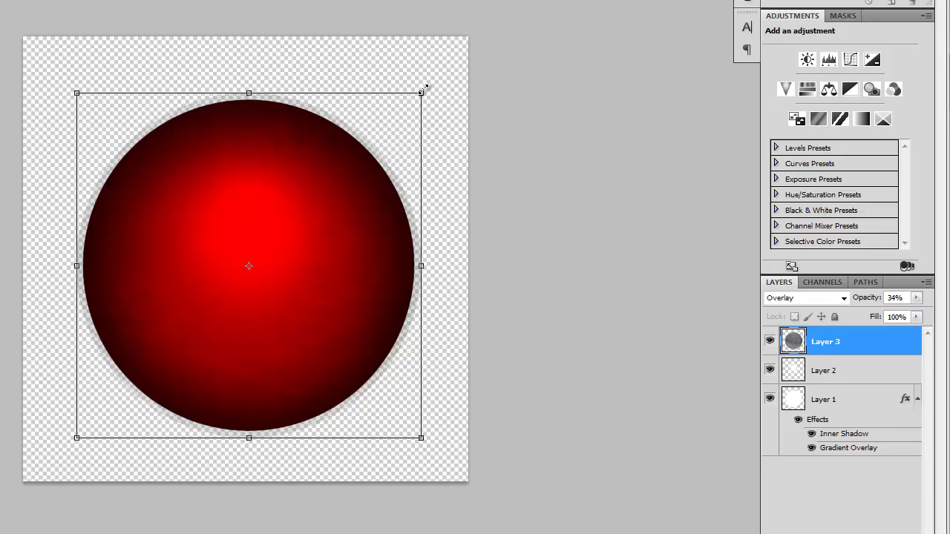
{"action": "left_click_drag", "start_coordinate": [421, 92], "coordinate": [412, 97]}
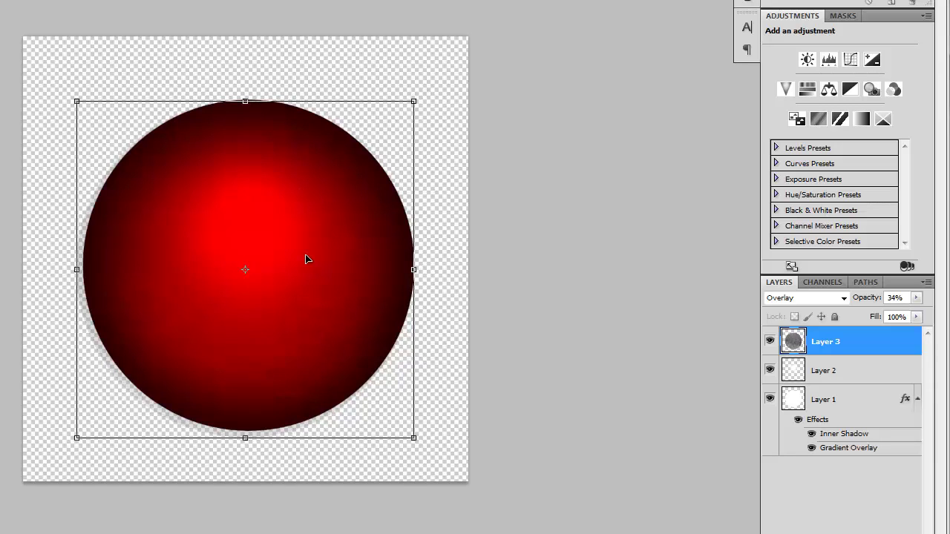
{"action": "key", "text": "Right"}
{"action": "key", "text": "Right"}
{"action": "key", "text": "Right"}
{"action": "key", "text": "Right"}
{"action": "key", "text": "Right"}
{"action": "key", "text": "Up"}
{"action": "key", "text": "Up"}
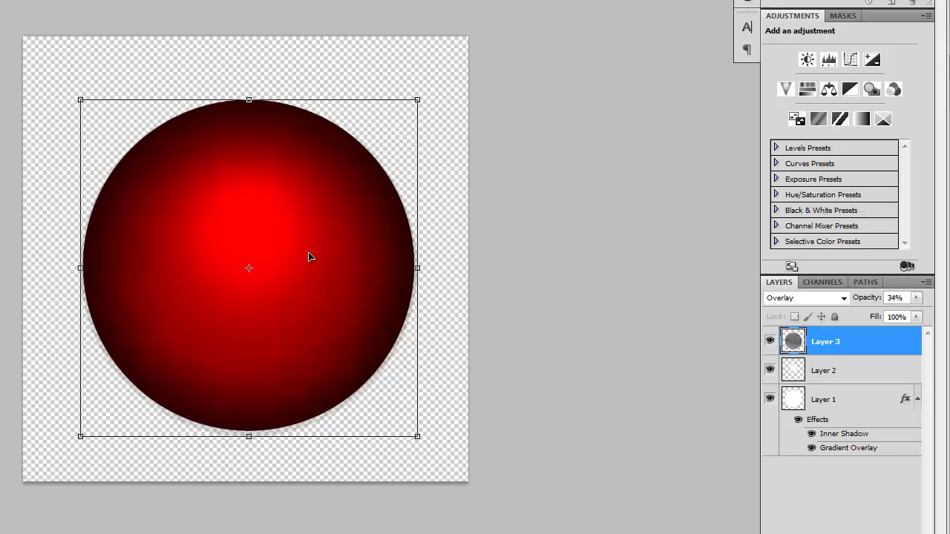
{"action": "left_click_drag", "start_coordinate": [310, 257], "coordinate": [310, 254]}
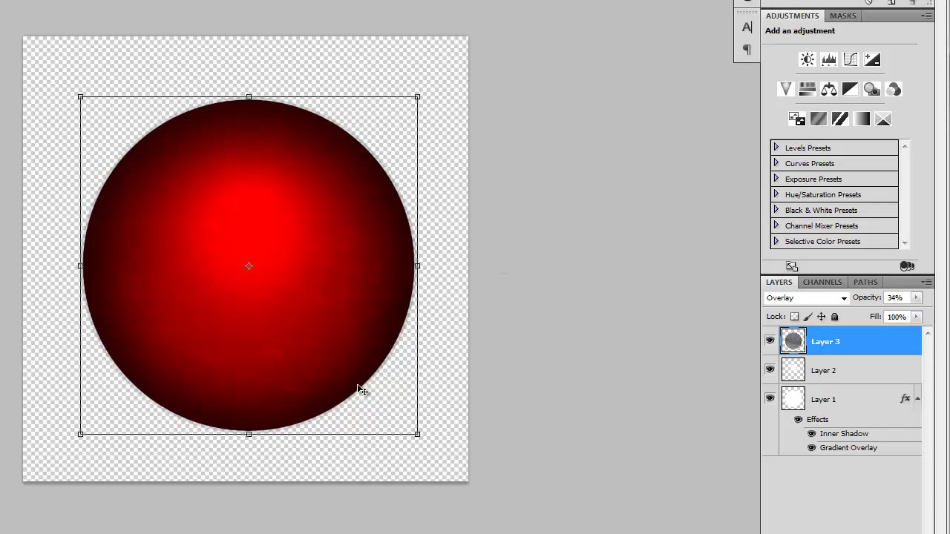
{"action": "right_click", "coordinate": [288, 267]}
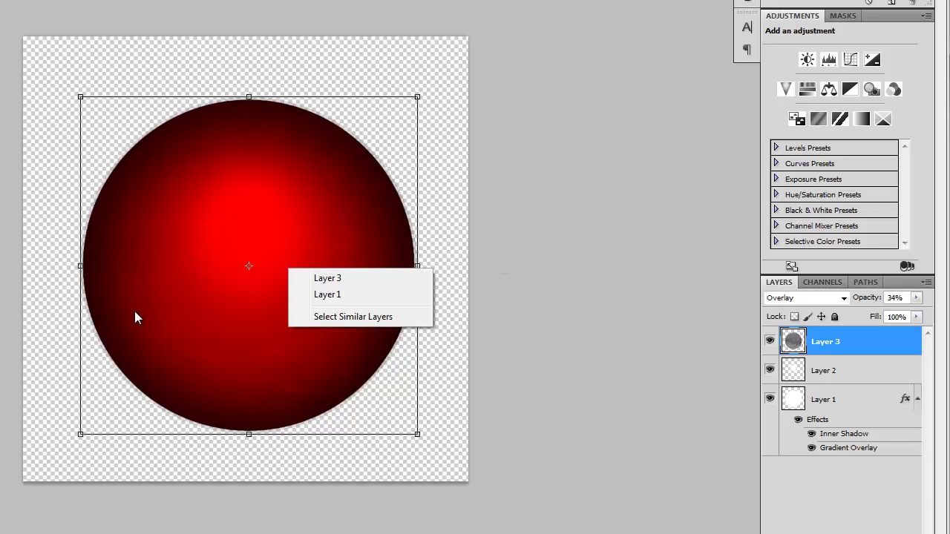
{"action": "left_click", "coordinate": [571, 337]}
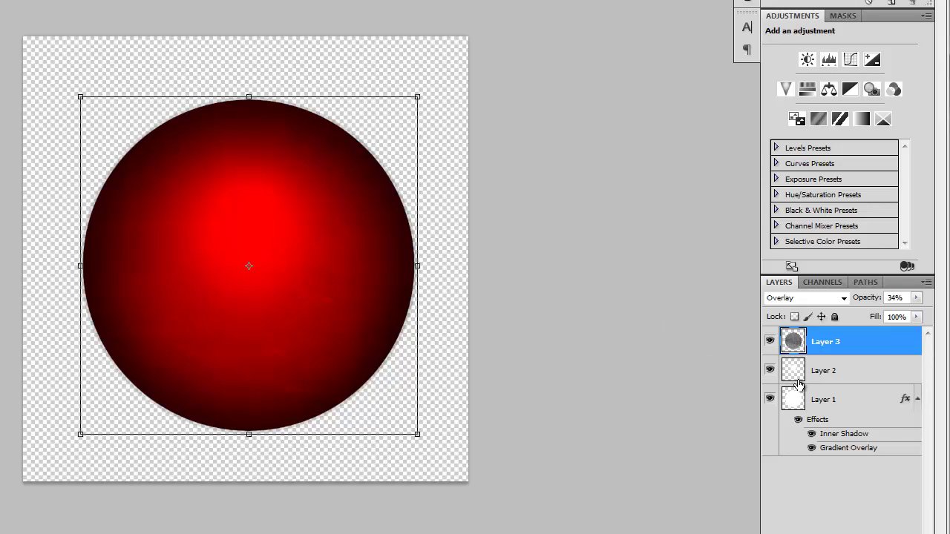
- Select Layer 1, set the foreground color to black (000000) and activate the Brush tool
{"action": "left_click", "coordinate": [837, 402]}
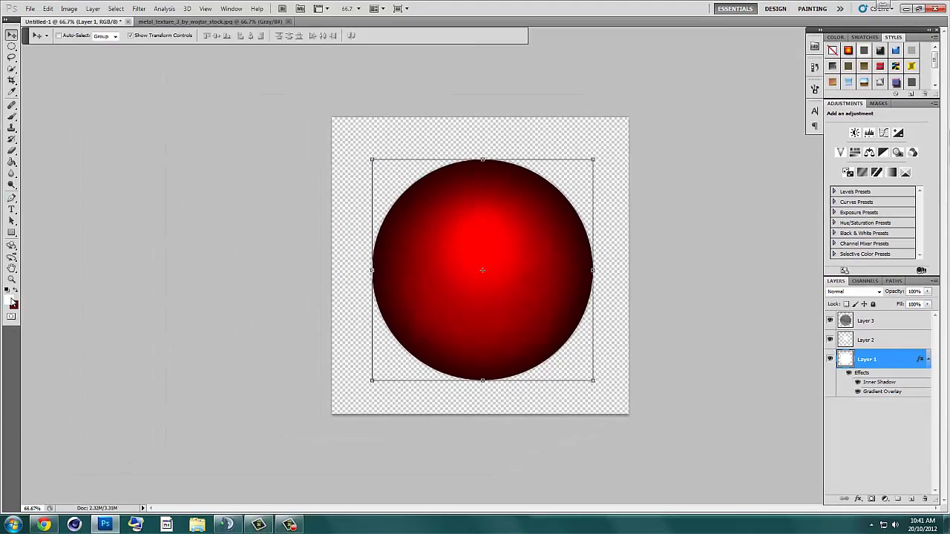
{"action": "key", "text": "i"}
{"action": "left_click", "coordinate": [11, 301]}
{"action": "left_click", "coordinate": [557, 467]}
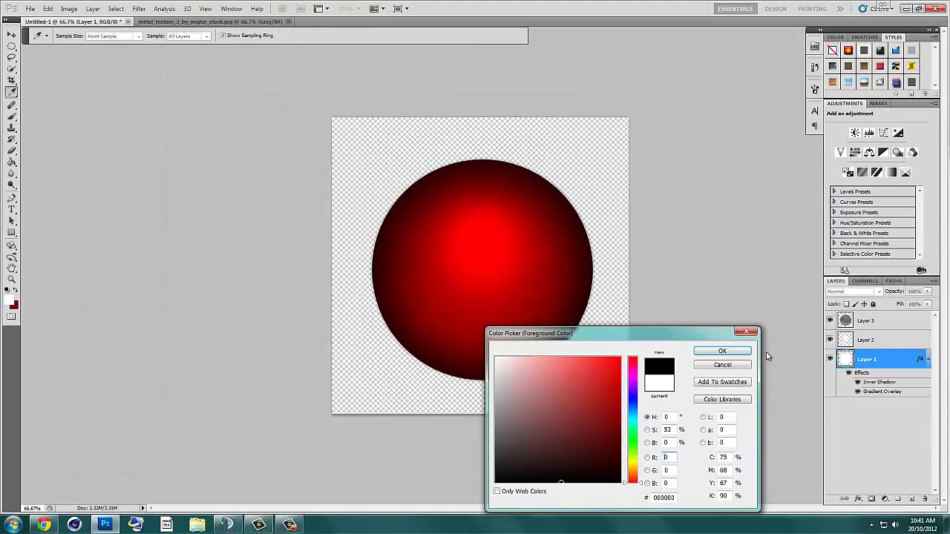
{"action": "key", "text": "Return"}
{"action": "key", "text": "v"}
{"action": "left_click", "coordinate": [11, 117]}
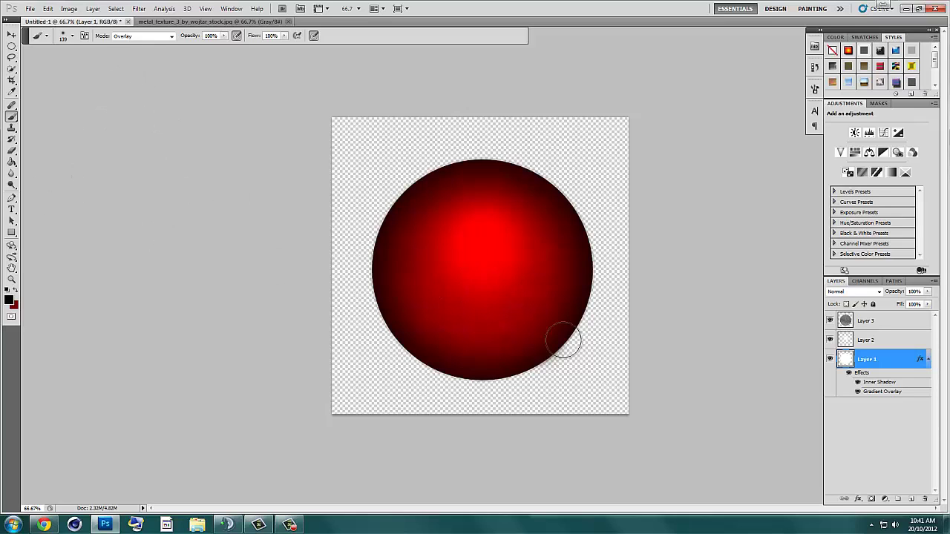
- Try a lower Gradient Overlay opacity on Layer 1, then restore it to 100% and accept the layer style
{"action": "double_click", "coordinate": [891, 395]}
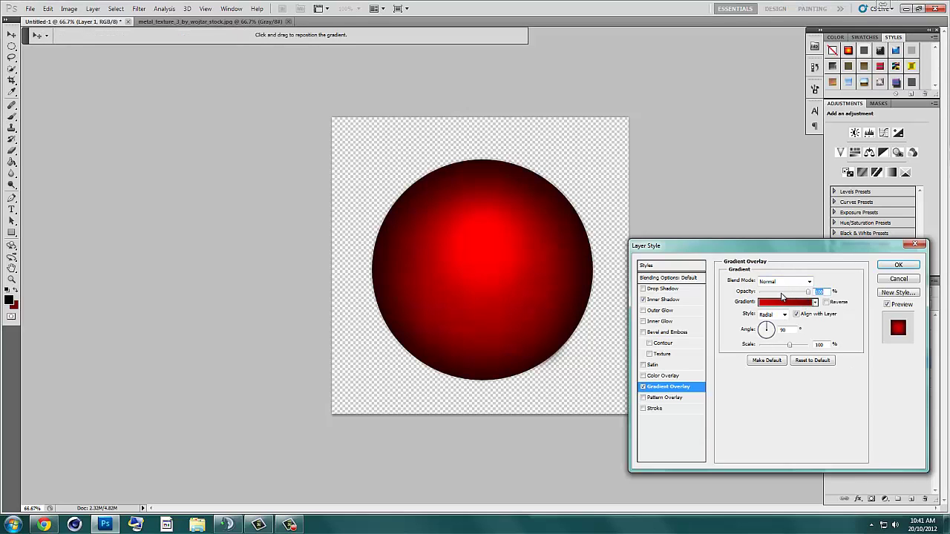
{"action": "left_click", "coordinate": [780, 295]}
{"action": "left_click_drag", "start_coordinate": [769, 296], "coordinate": [768, 296]}
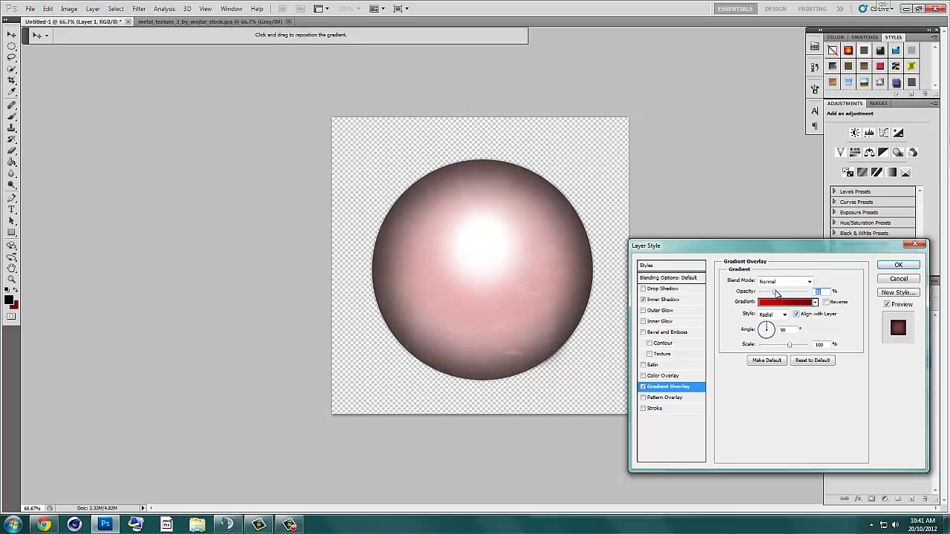
{"action": "type", "text": "100"}
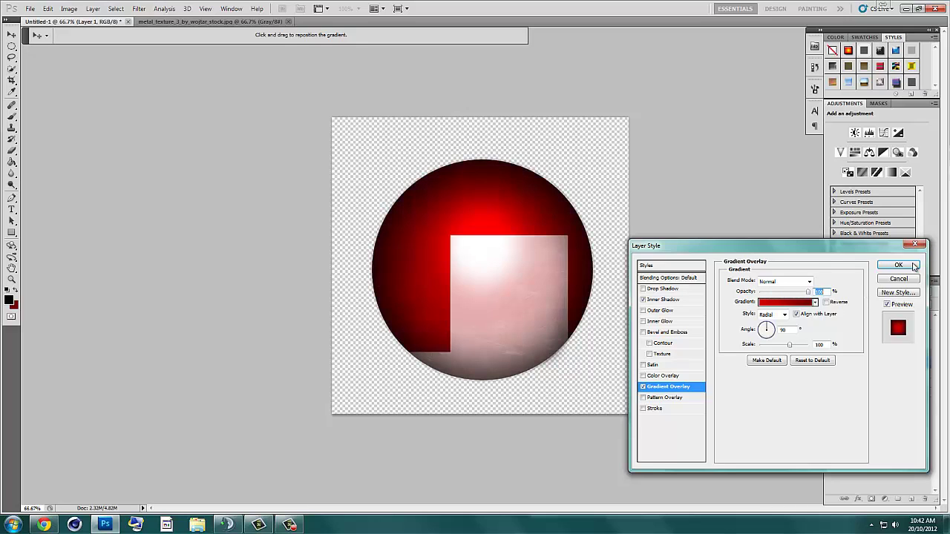
{"action": "left_click", "coordinate": [898, 265]}
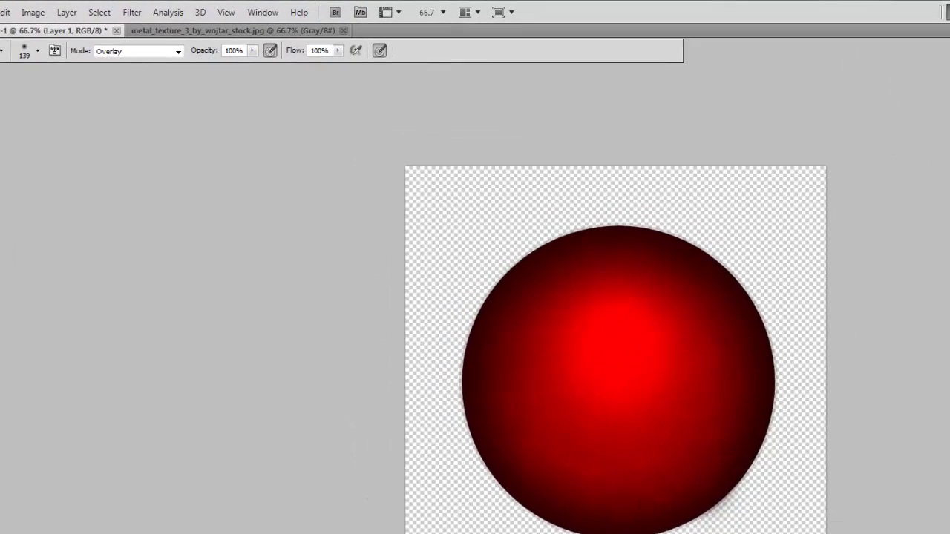
- Choose the 530 px crack-shaped brush preset and show its brush tip settings
{"action": "left_click", "coordinate": [32, 55]}
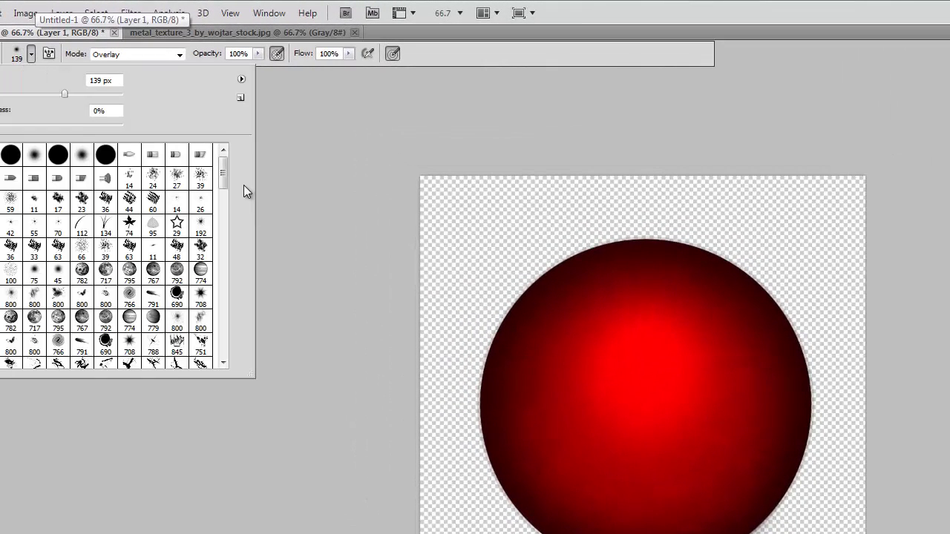
{"action": "mouse_move", "coordinate": [225, 170]}
{"action": "left_mouse_down"}
{"action": "mouse_move", "coordinate": [225, 264]}
{"action": "mouse_move", "coordinate": [205, 275]}
{"action": "left_mouse_up"}
{"action": "left_click", "coordinate": [177, 290]}
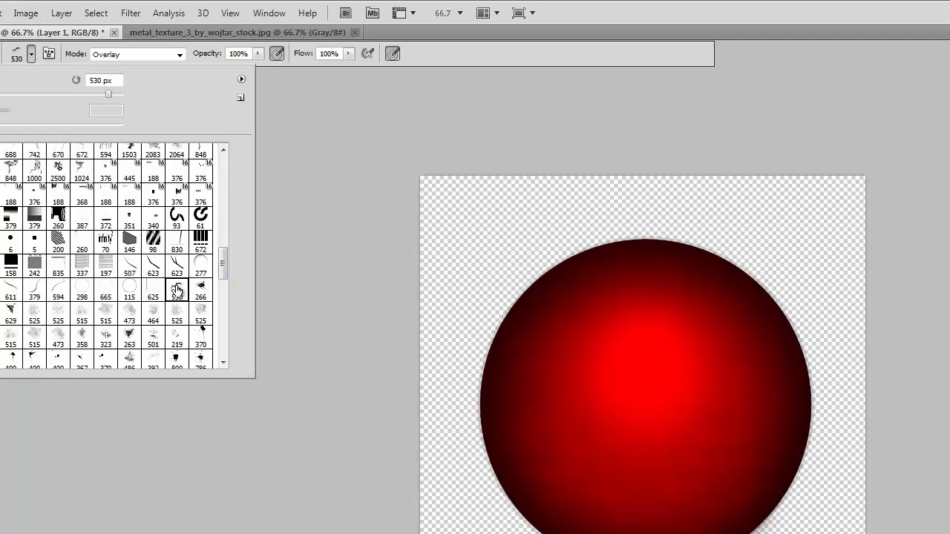
{"action": "left_click", "coordinate": [47, 55]}
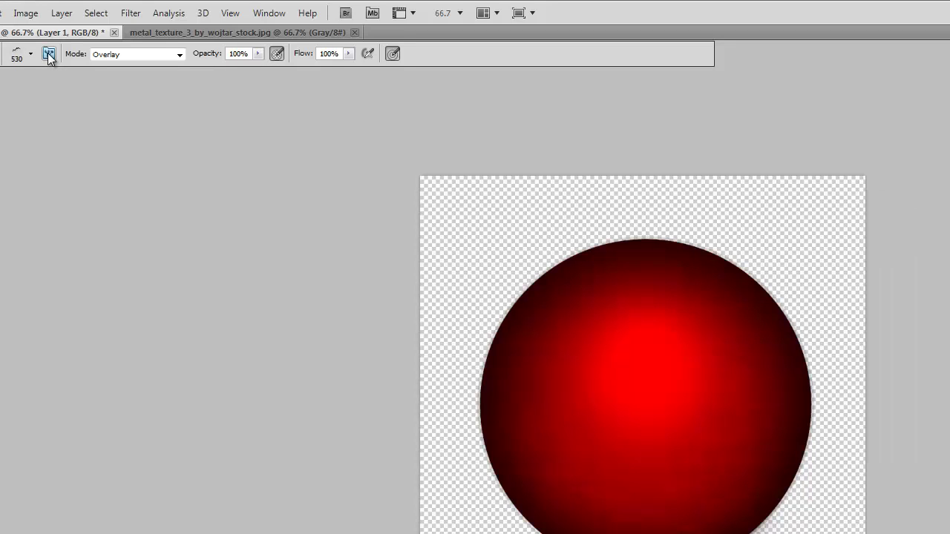
{"action": "left_click", "coordinate": [47, 55]}
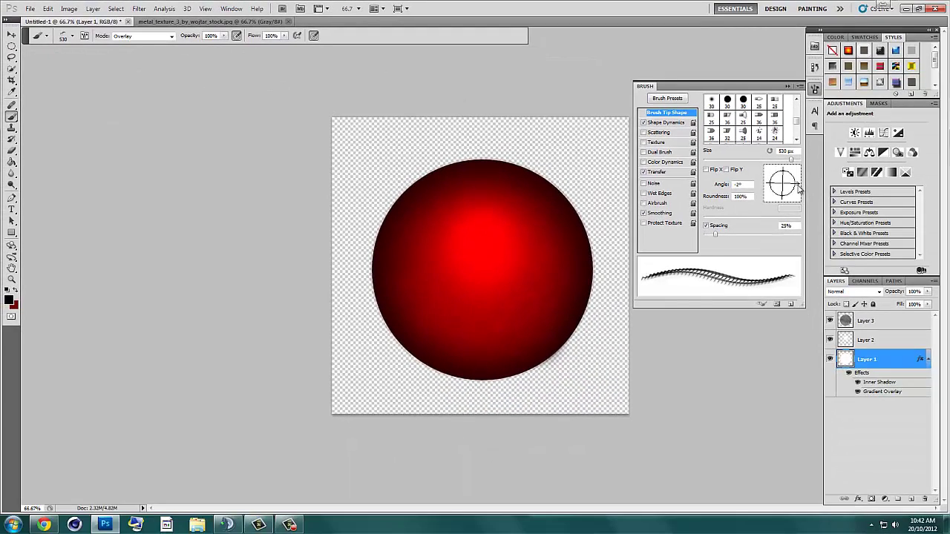
- Rotate the crack brush tip to -73° and set its size to 486 px
{"action": "left_click_drag", "start_coordinate": [949, 278], "coordinate": [949, 291]}
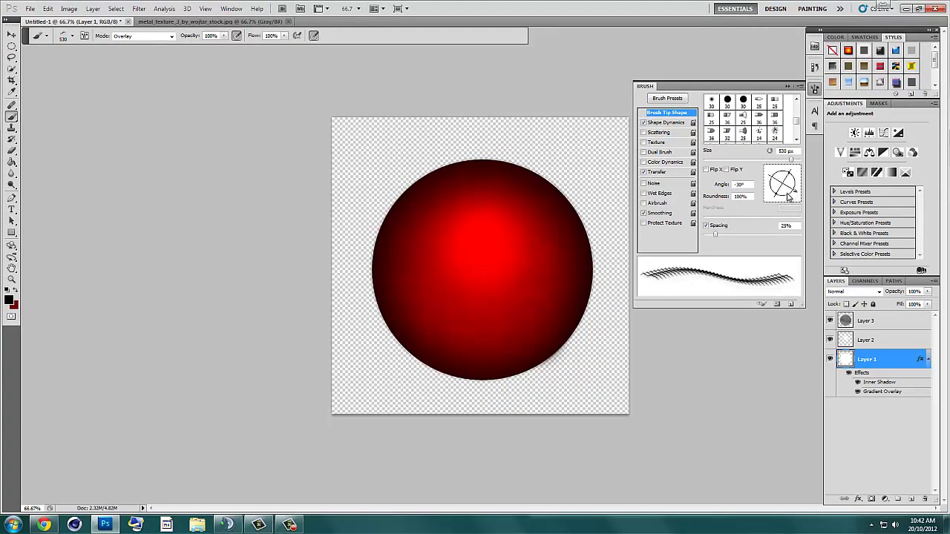
{"action": "mouse_move", "coordinate": [789, 196]}
{"action": "left_mouse_down"}
{"action": "mouse_move", "coordinate": [781, 200]}
{"action": "mouse_move", "coordinate": [789, 177]}
{"action": "mouse_move", "coordinate": [789, 200]}
{"action": "left_mouse_up"}
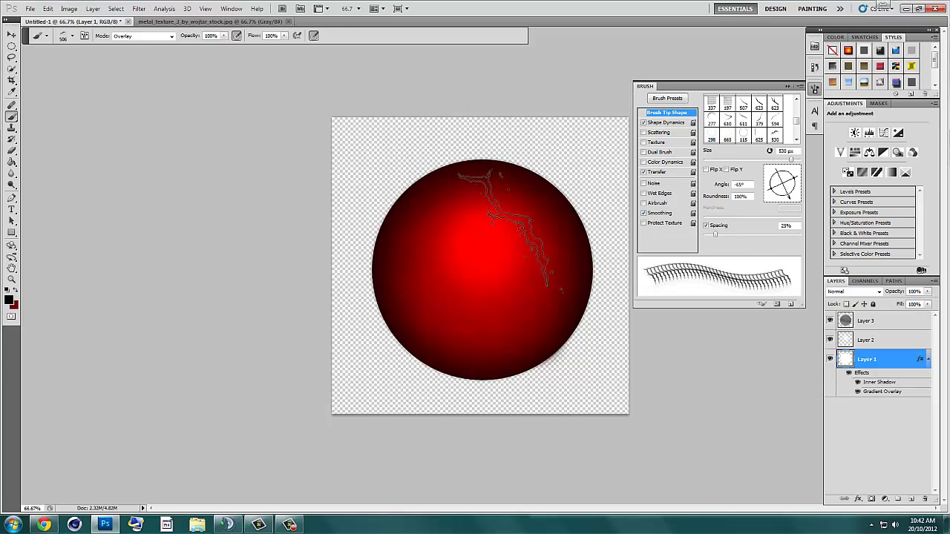
{"action": "left_click_drag", "start_coordinate": [791, 201], "coordinate": [789, 202]}
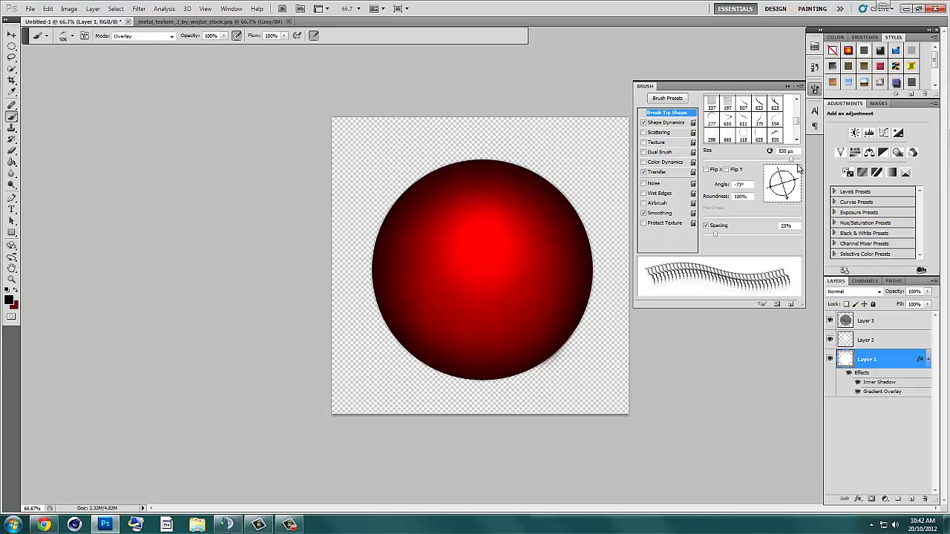
{"action": "left_click", "coordinate": [753, 160]}
{"action": "left_click_drag", "start_coordinate": [763, 162], "coordinate": [765, 161]}
{"action": "left_click_drag", "start_coordinate": [777, 165], "coordinate": [801, 165]}
- Add a new layer above Layer 3 and stamp one black crack on the sphere's upper-right area
{"action": "left_click", "coordinate": [876, 322]}
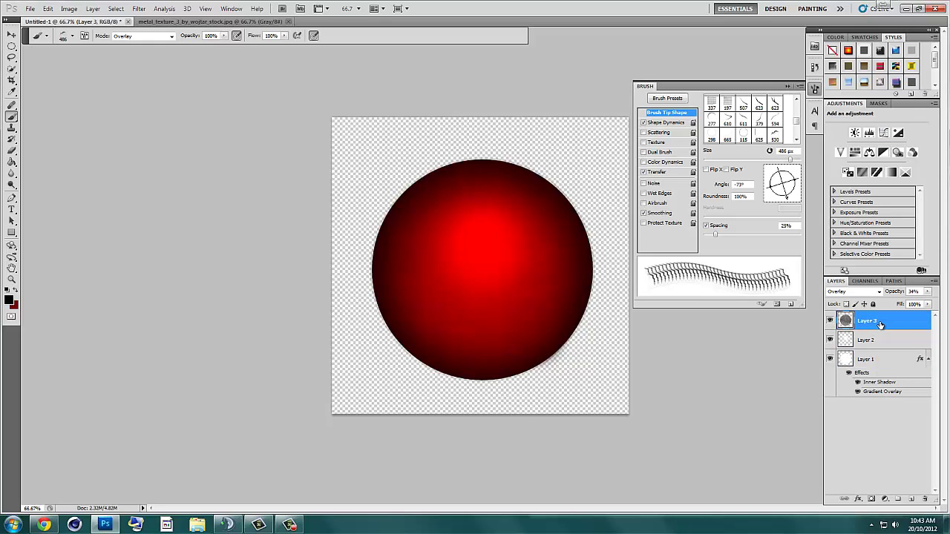
{"action": "key", "text": "ctrl+shift+n"}
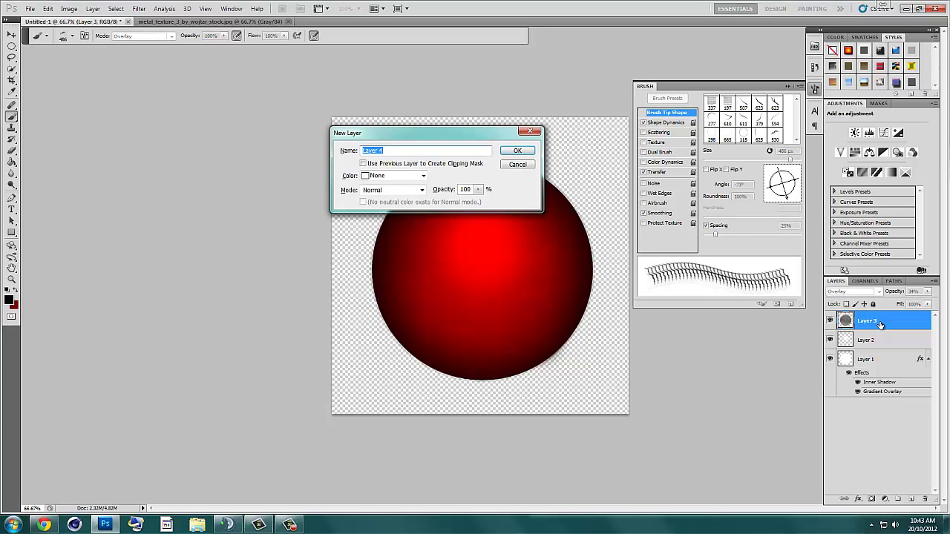
{"action": "key", "text": "Return"}
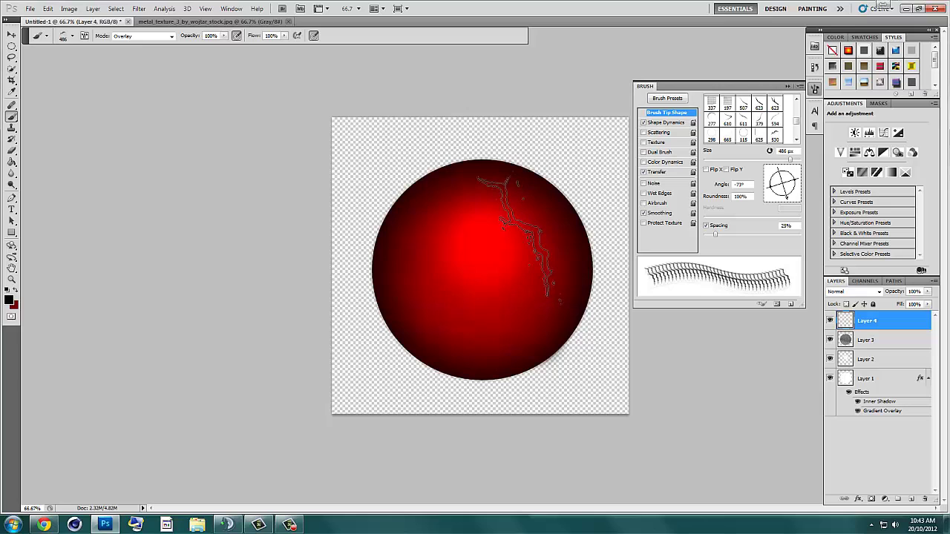
{"action": "left_click", "coordinate": [519, 239]}
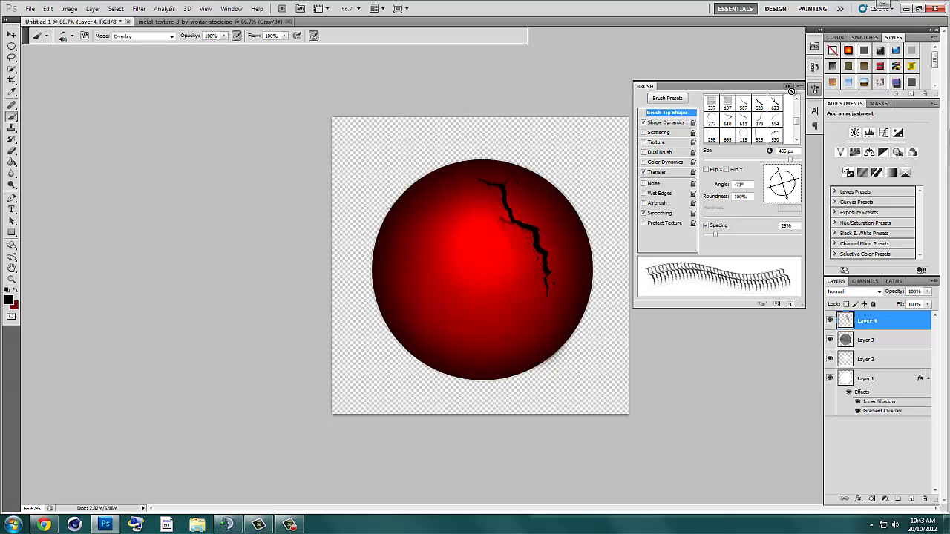
- Blend the crack layer with Overlay at 44% opacity and shift it slightly down and right on the sphere
{"action": "left_click", "coordinate": [877, 292]}
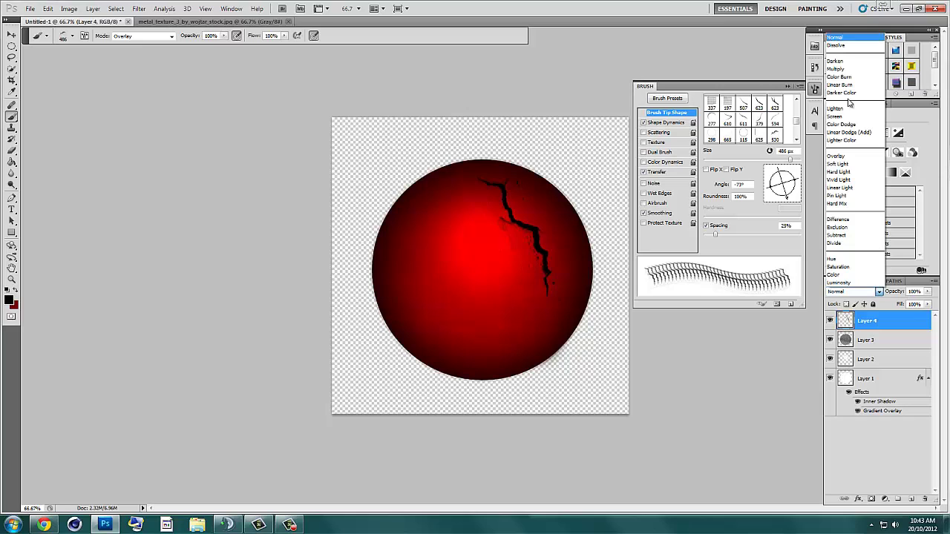
{"action": "left_click", "coordinate": [849, 156]}
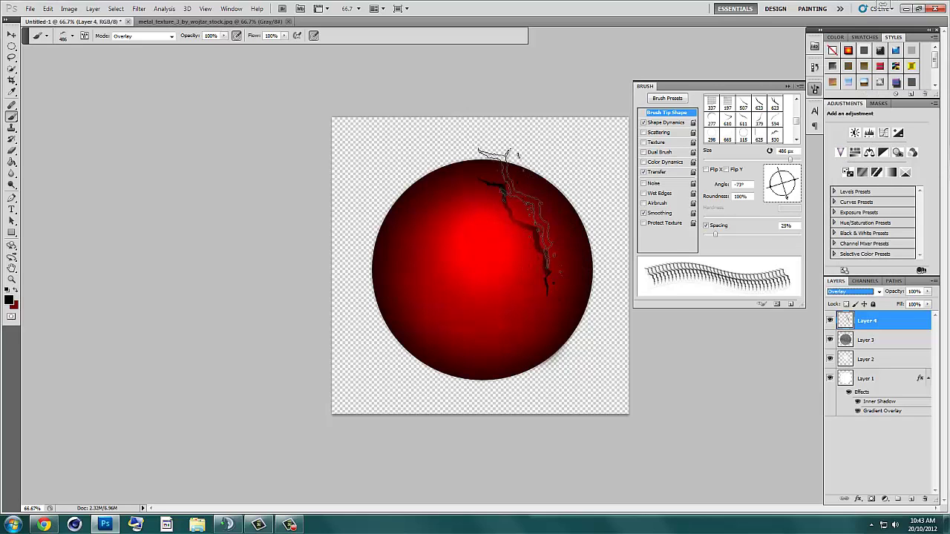
{"action": "left_click", "coordinate": [929, 292]}
{"action": "left_click", "coordinate": [907, 304]}
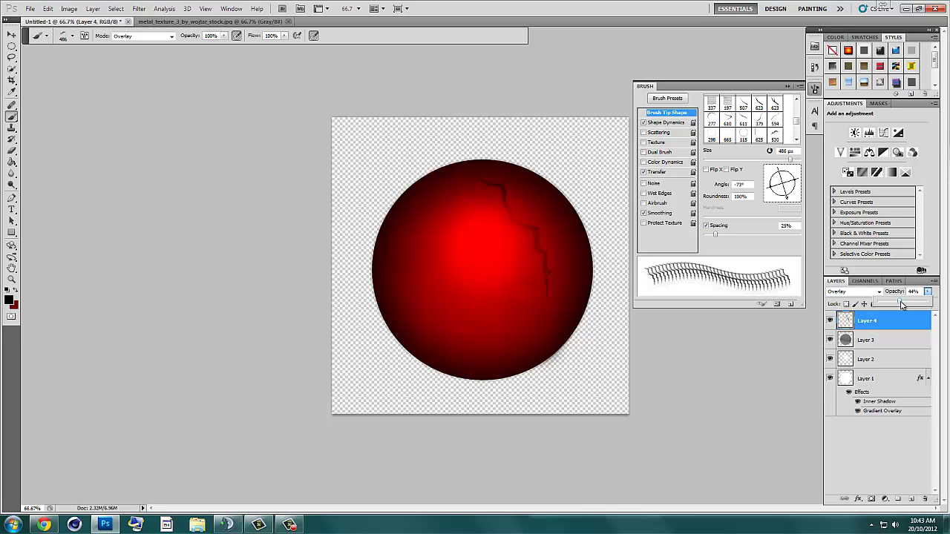
{"action": "key", "text": "v"}
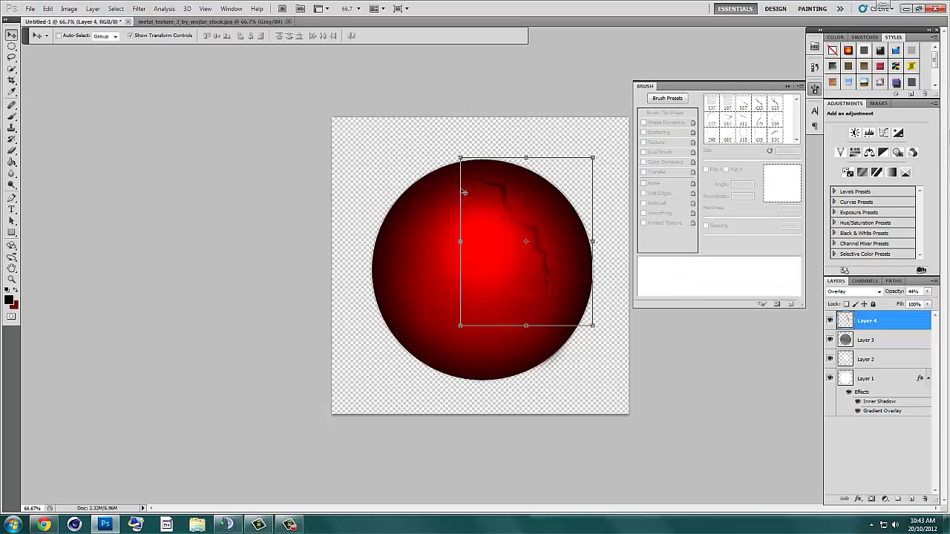
{"action": "left_click_drag", "start_coordinate": [549, 209], "coordinate": [550, 213]}
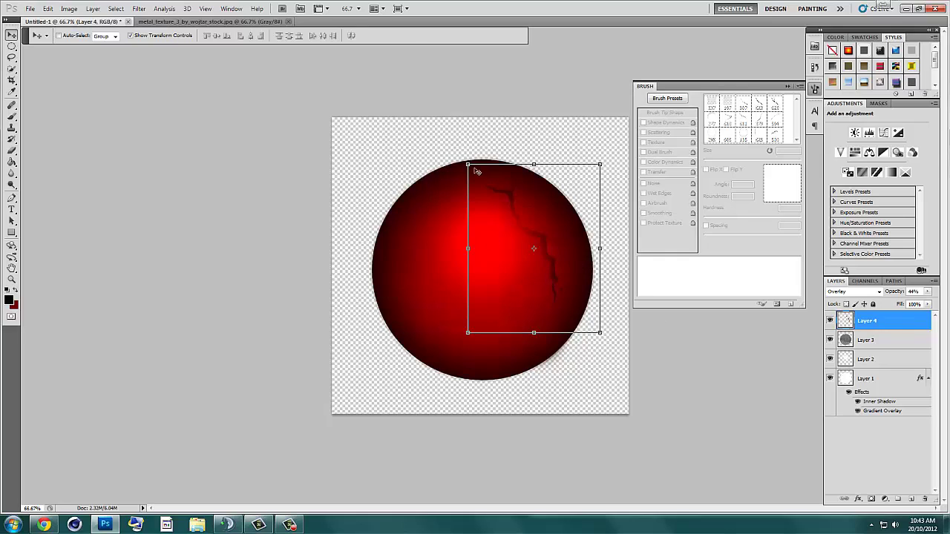
- Open the image glass2.png from the Glass folder inside the Texture folder
{"action": "left_click", "coordinate": [29, 9]}
{"action": "left_click", "coordinate": [41, 34]}
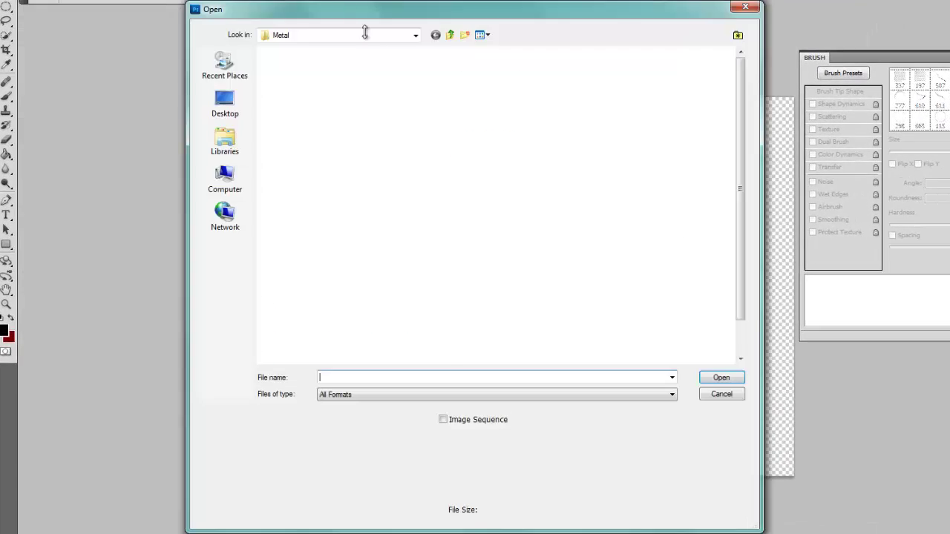
{"action": "left_click", "coordinate": [395, 37]}
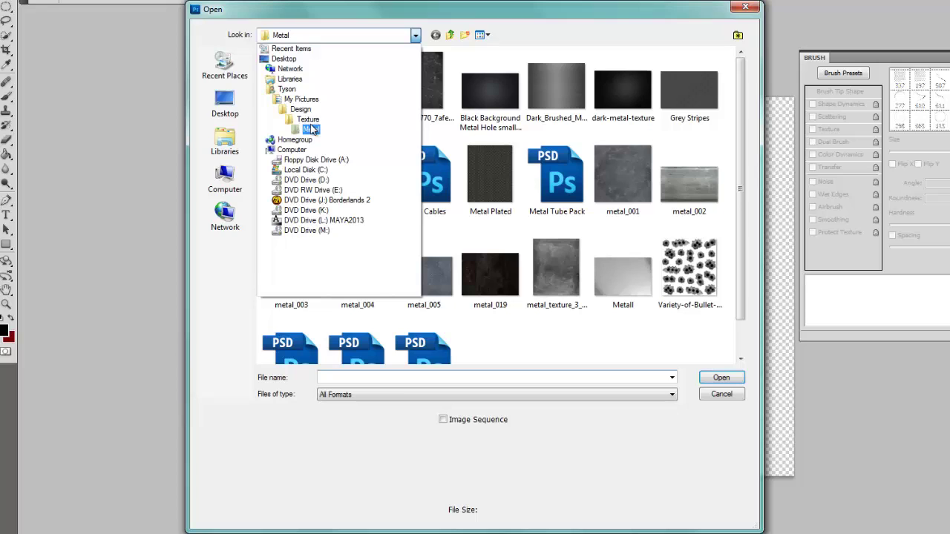
{"action": "left_click", "coordinate": [308, 119]}
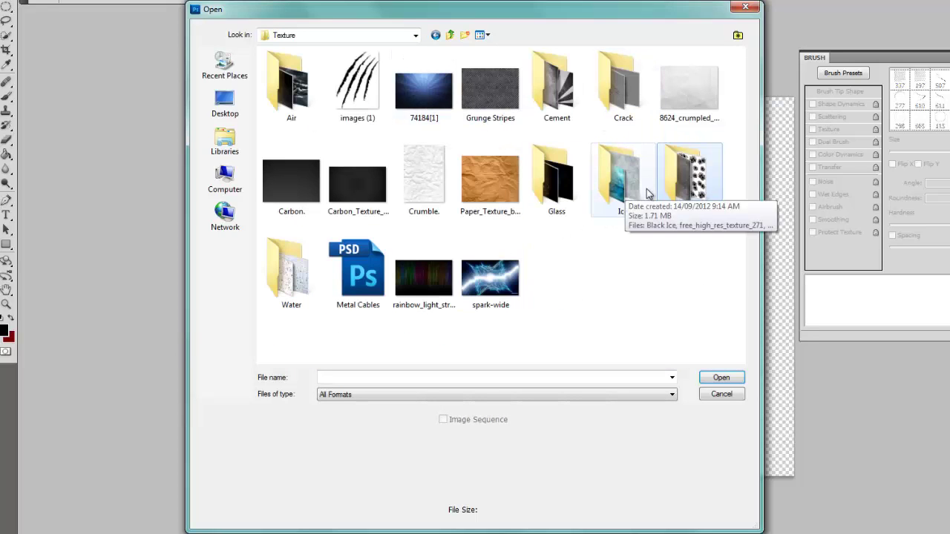
{"action": "double_click", "coordinate": [555, 178]}
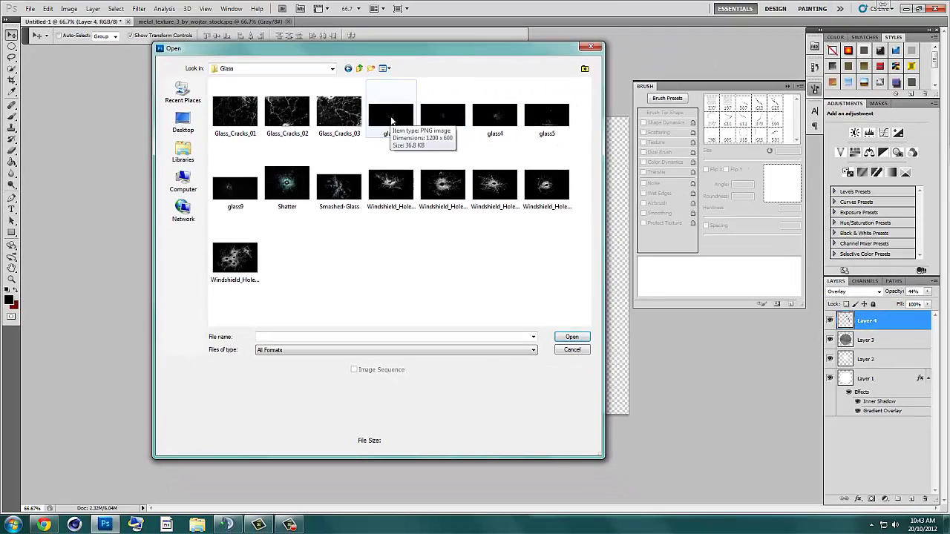
{"action": "left_click", "coordinate": [492, 98]}
{"action": "double_click", "coordinate": [400, 118]}
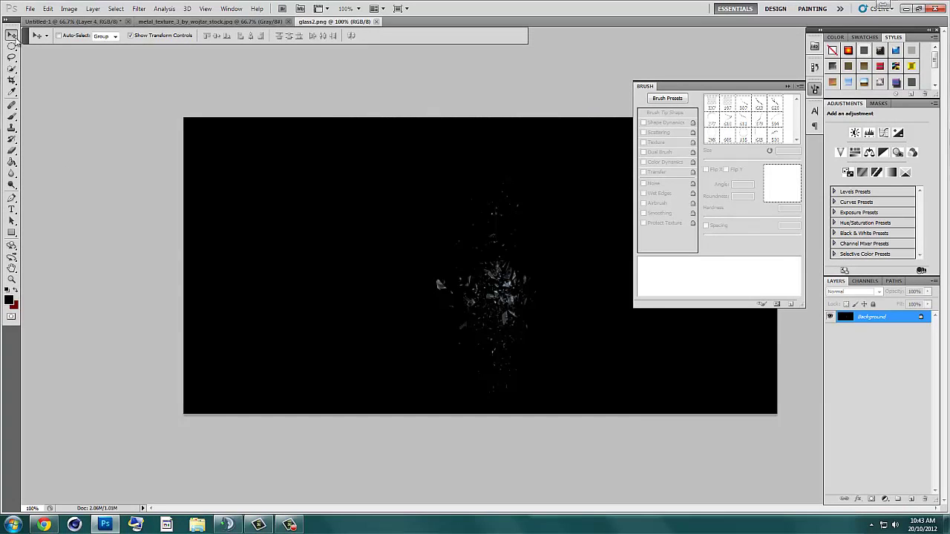
- Select an elliptical area around the glass shards in glass2.png and move it into the Untitled-1 sphere document
{"action": "left_click", "coordinate": [12, 46]}
{"action": "left_click", "coordinate": [111, 51]}
{"action": "left_click_drag", "start_coordinate": [384, 155], "coordinate": [566, 297]}
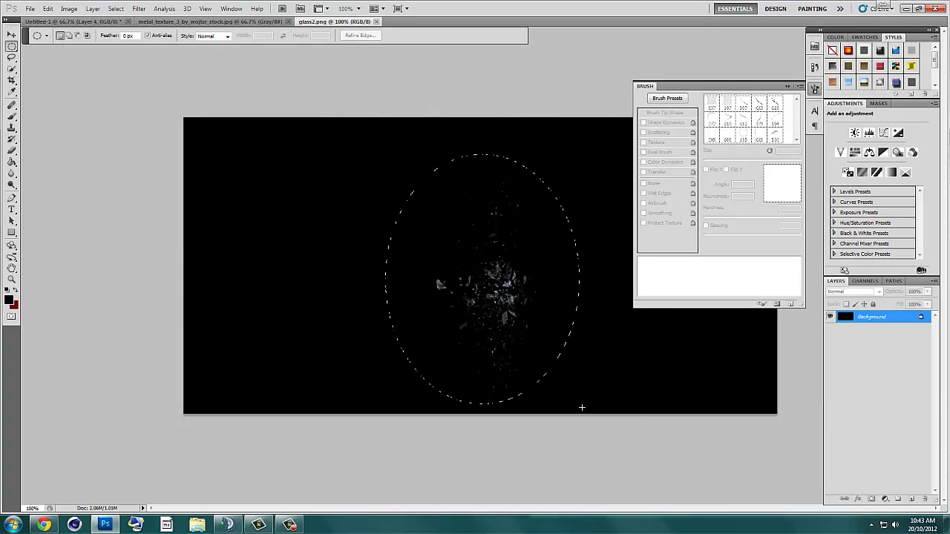
{"action": "key", "text": "v"}
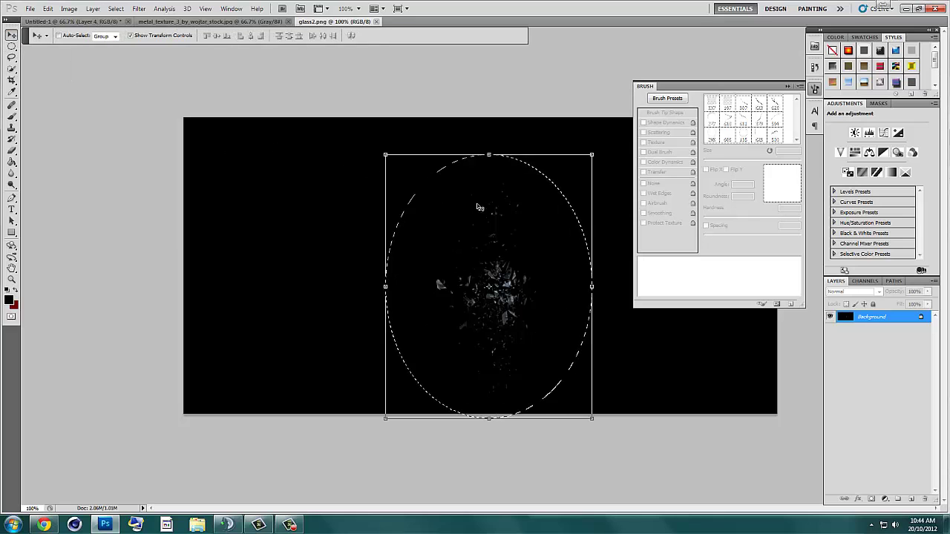
{"action": "key", "text": "ctrl+BackSpace"}
{"action": "left_click_drag", "start_coordinate": [64, 26], "coordinate": [509, 182]}
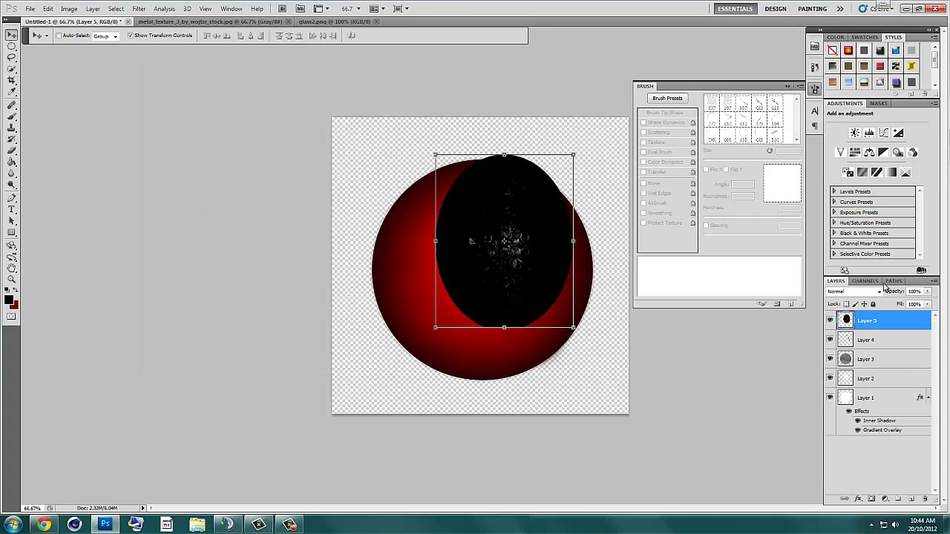
- Blend the glass shard layer with Lighten and position its shards over the crack on the sphere's upper-right area
{"action": "left_click", "coordinate": [861, 291]}
{"action": "left_click", "coordinate": [854, 112]}
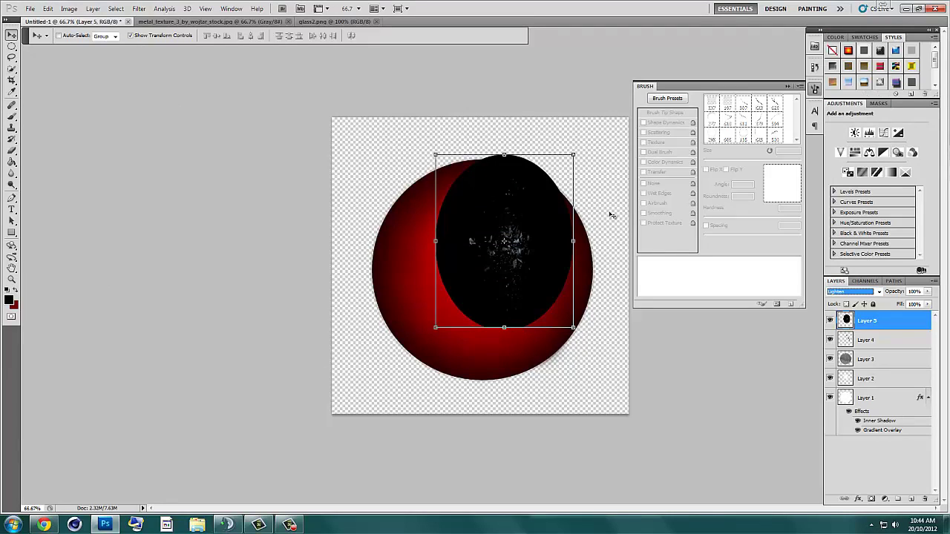
{"action": "left_click_drag", "start_coordinate": [562, 222], "coordinate": [596, 169]}
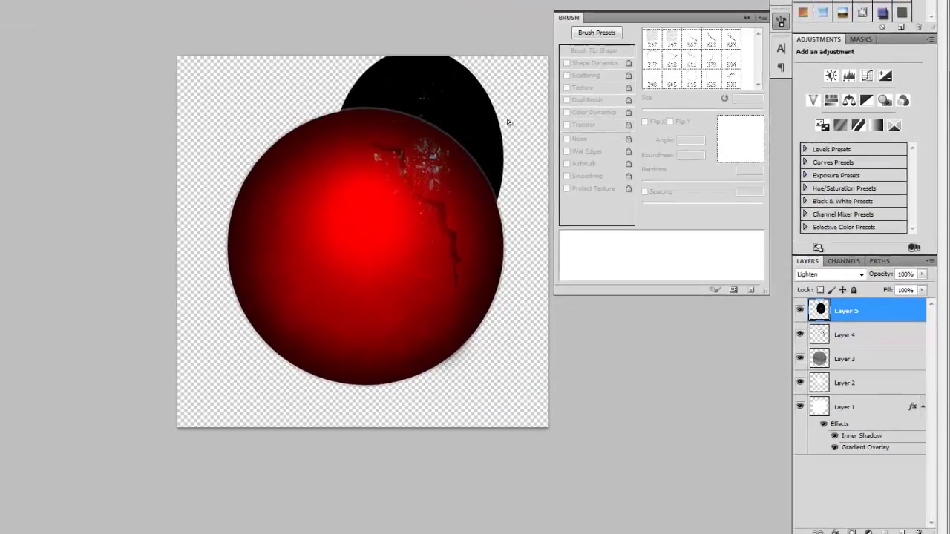
{"action": "left_click_drag", "start_coordinate": [507, 121], "coordinate": [452, 151]}
{"action": "left_click_drag", "start_coordinate": [353, 110], "coordinate": [376, 132]}
- Rotate the glass shard layer to about 158°, place the shards around the crack's upper end, and apply the transformation
{"action": "key", "text": "ctrl+t"}
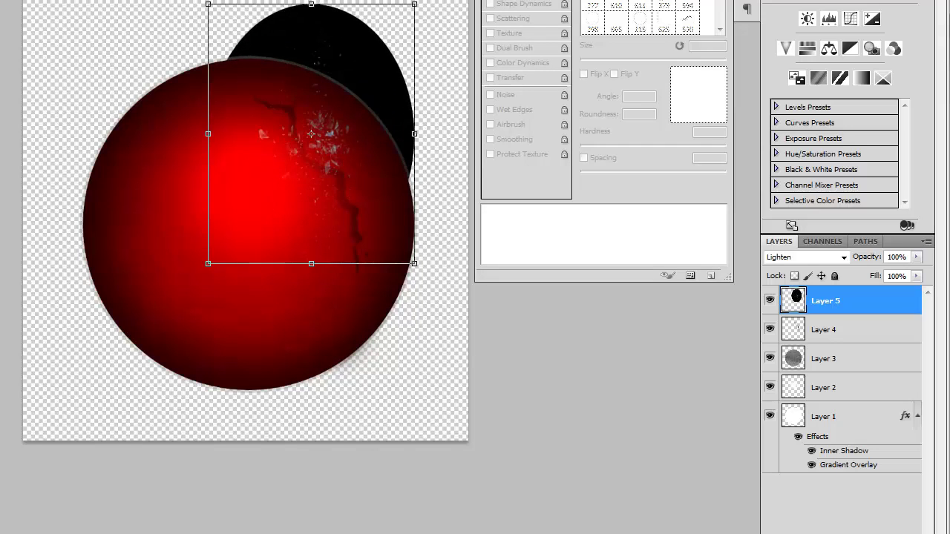
{"action": "left_click_drag", "start_coordinate": [429, 270], "coordinate": [455, 179]}
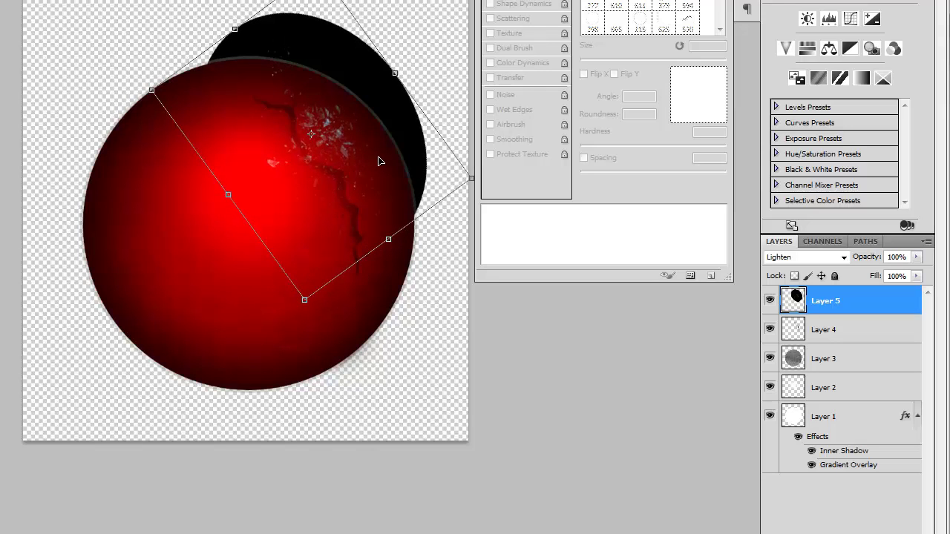
{"action": "left_click_drag", "start_coordinate": [379, 161], "coordinate": [352, 159]}
{"action": "left_click_drag", "start_coordinate": [342, 154], "coordinate": [346, 142]}
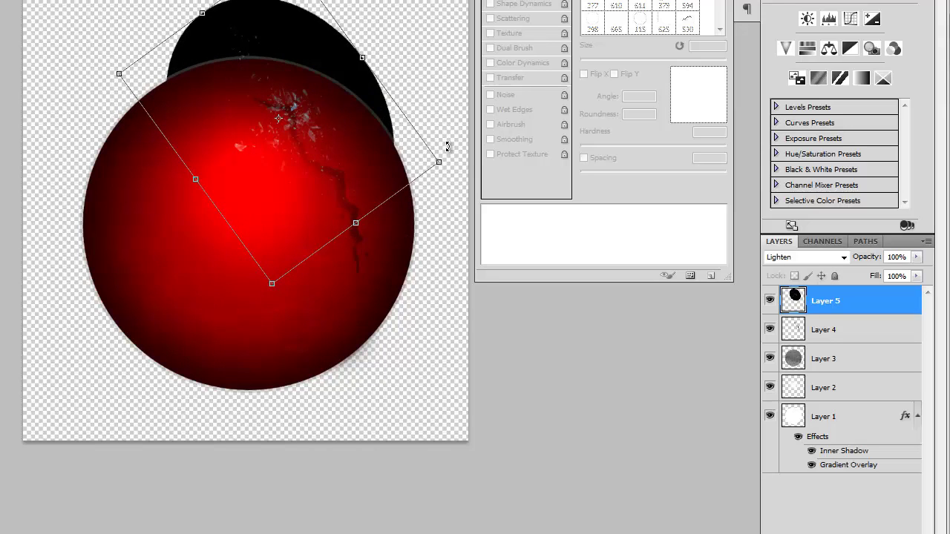
{"action": "left_click_drag", "start_coordinate": [449, 152], "coordinate": [210, 84]}
{"action": "left_click_drag", "start_coordinate": [324, 144], "coordinate": [325, 138]}
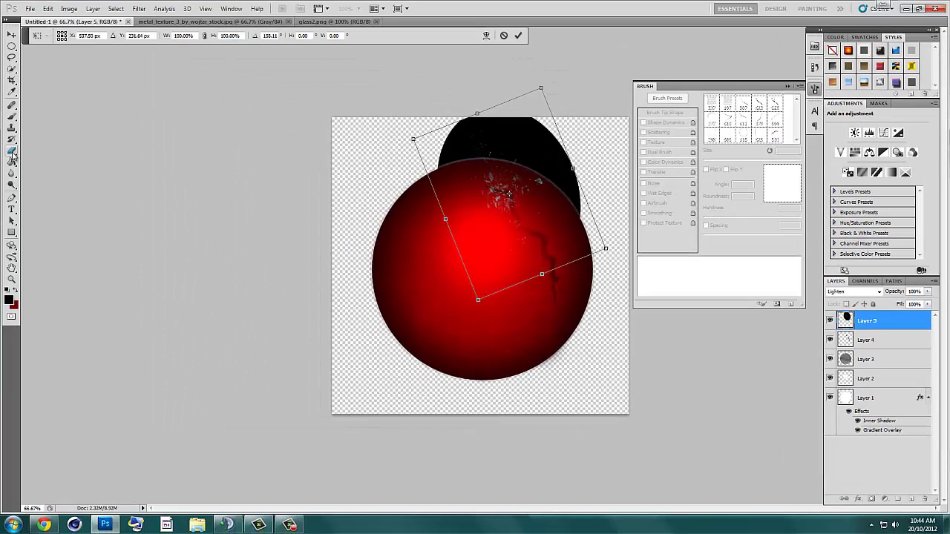
{"action": "left_click", "coordinate": [11, 152]}
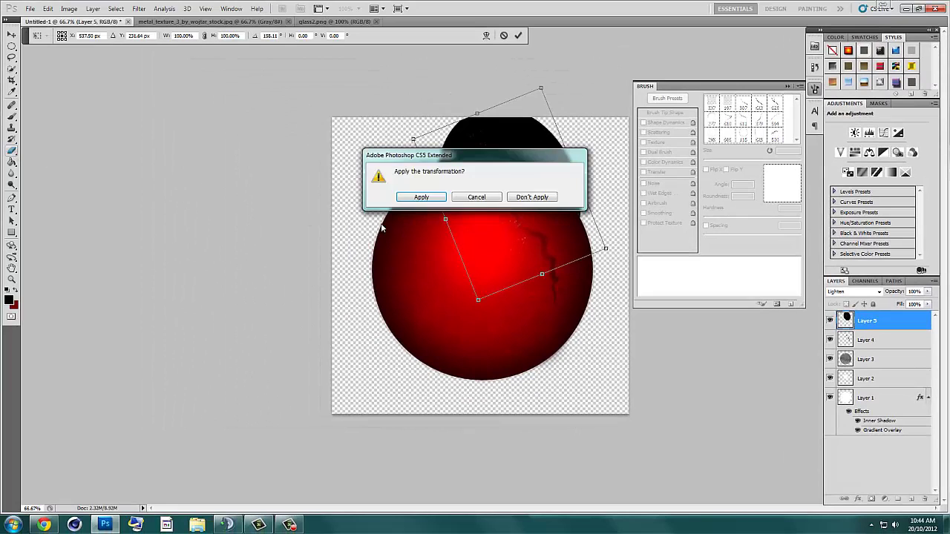
{"action": "left_click", "coordinate": [421, 196]}
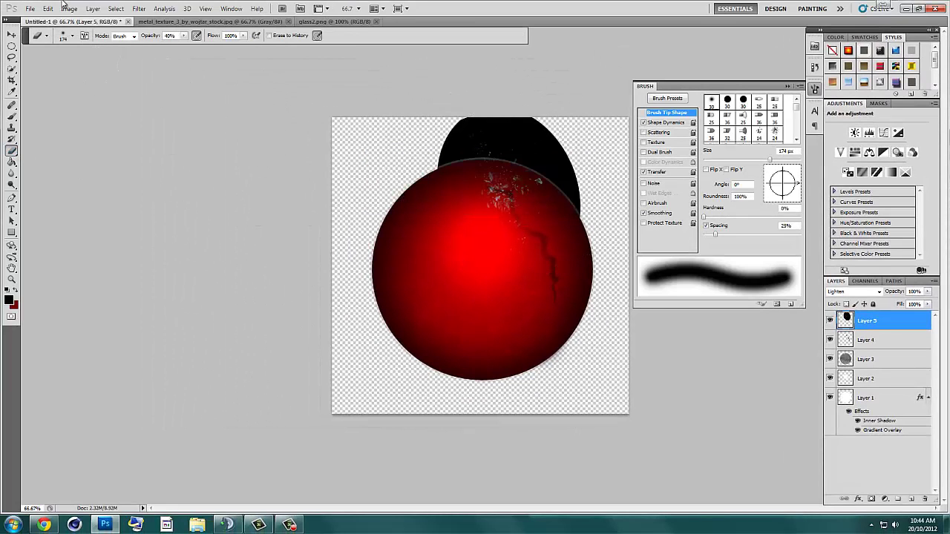
- Set the eraser size to 31 px and softly erase some shards around the upper end of the crack
{"action": "left_click", "coordinate": [72, 35]}
{"action": "left_click", "coordinate": [52, 64]}
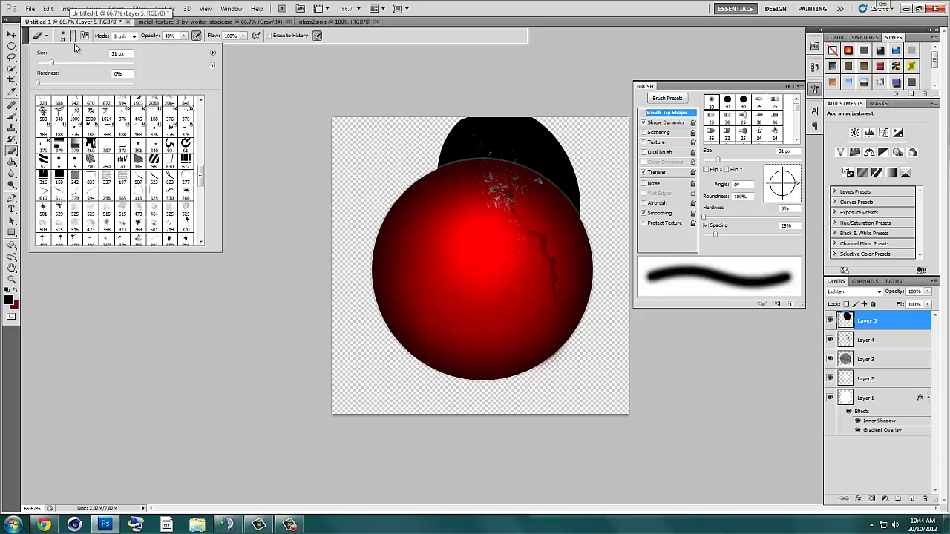
{"action": "left_click", "coordinate": [509, 205]}
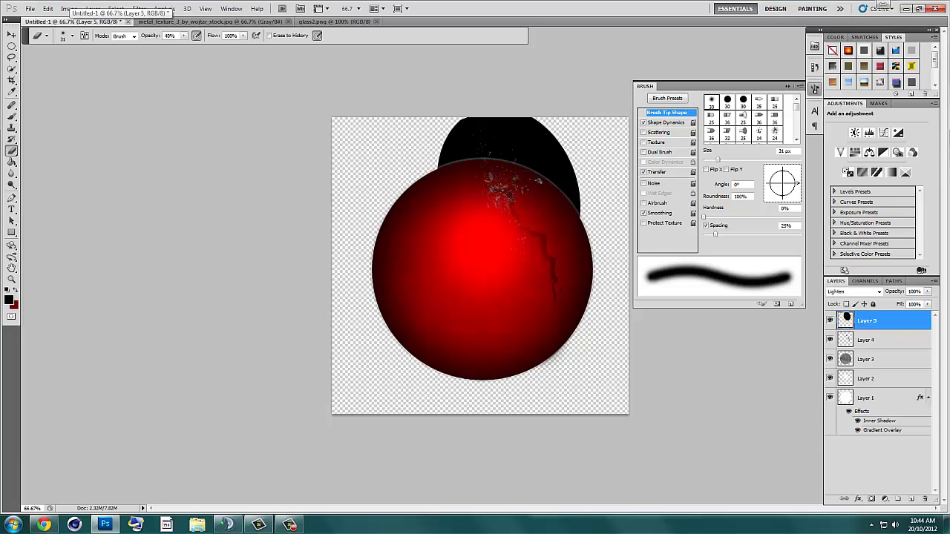
{"action": "mouse_move", "coordinate": [495, 200]}
{"action": "left_mouse_down"}
{"action": "mouse_move", "coordinate": [534, 197]}
{"action": "mouse_move", "coordinate": [542, 173]}
{"action": "left_mouse_up"}
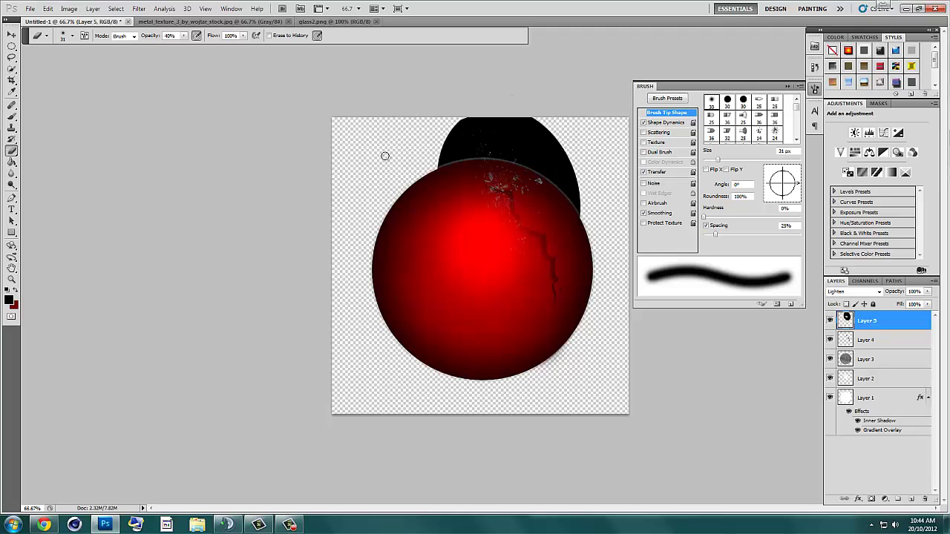
- Remove the black background around the glass shards on Layer 5 with the Magic Eraser tool
{"action": "left_click", "coordinate": [11, 150]}
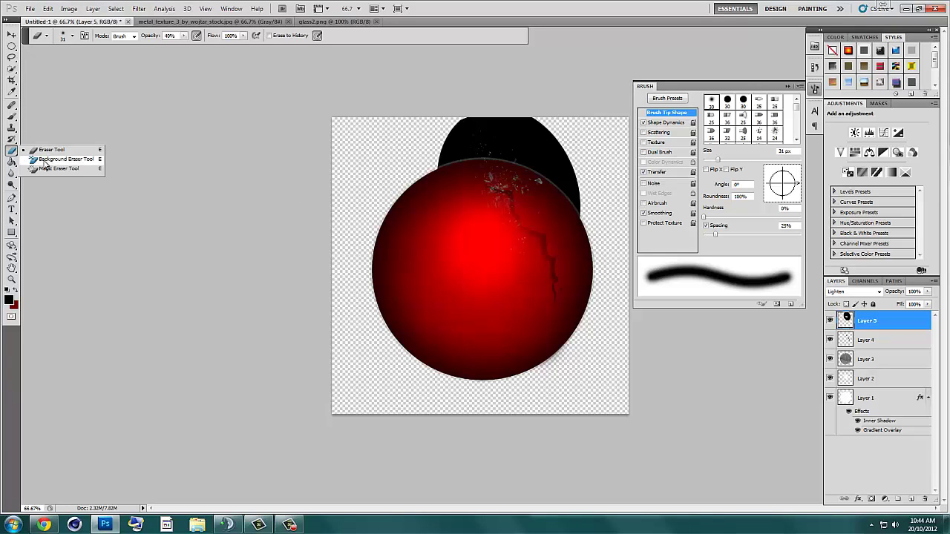
{"action": "left_click", "coordinate": [49, 170]}
{"action": "left_click", "coordinate": [456, 145]}
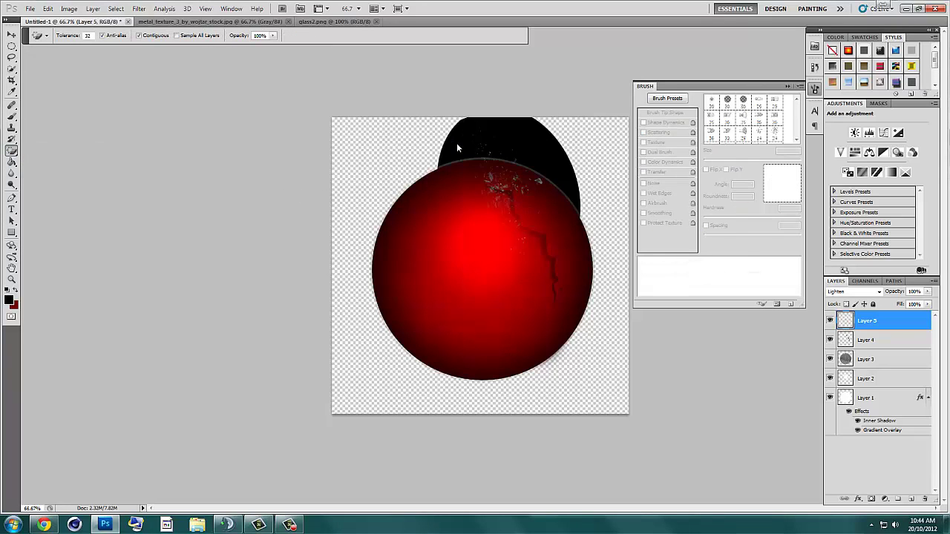